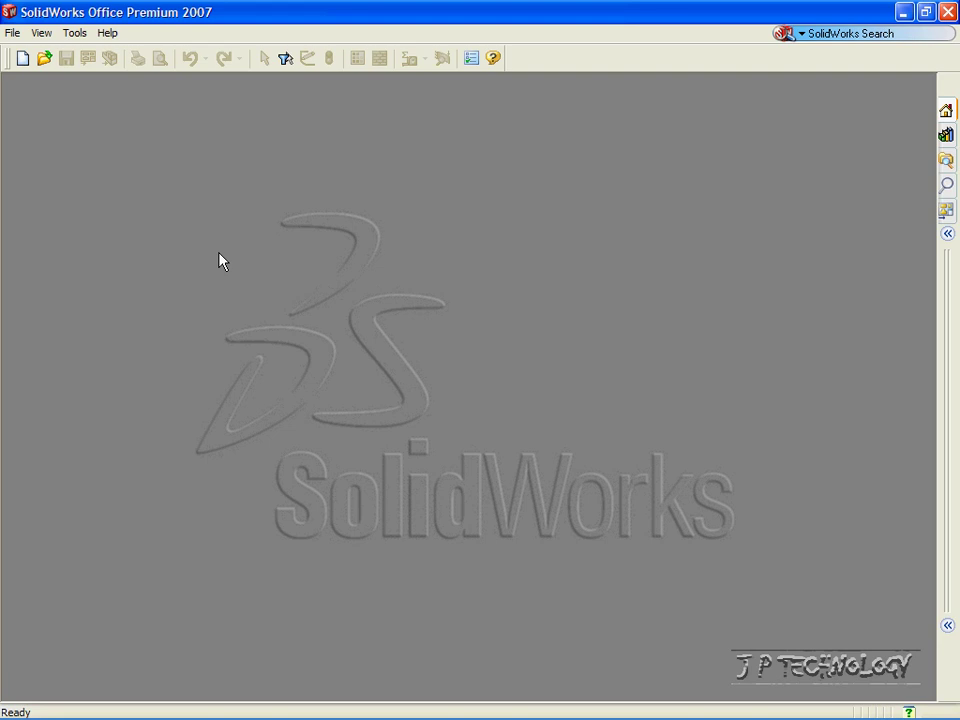
# - Create a new part from the PART-MM-ANSI-AL6061 template, giving Part35 with 6061 Alloy
pyautogui.click(12, 33)
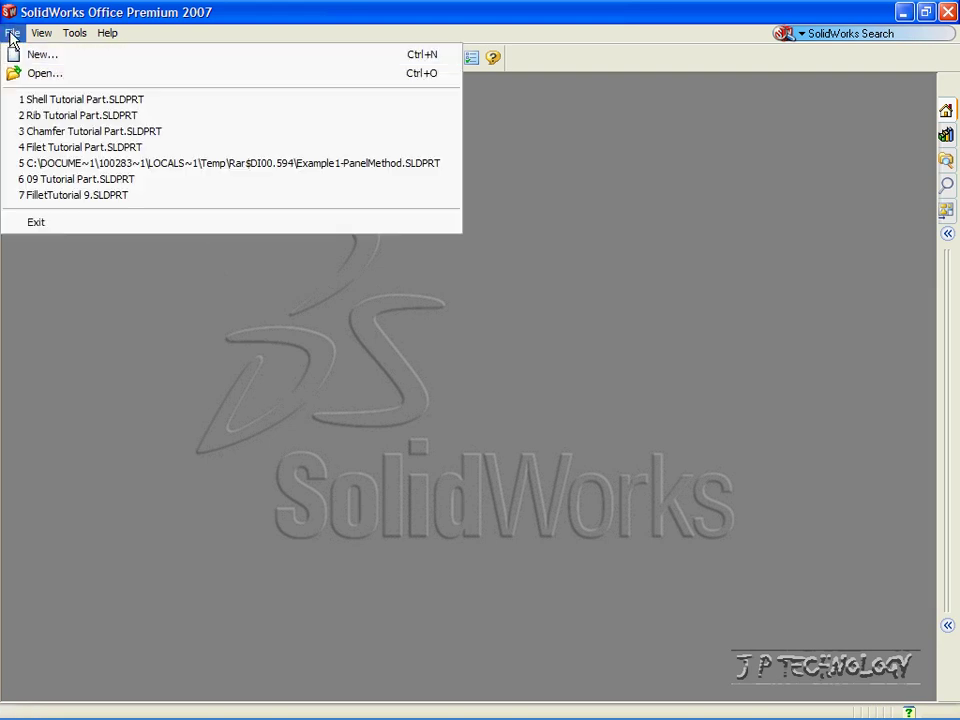
pyautogui.click(32, 54)
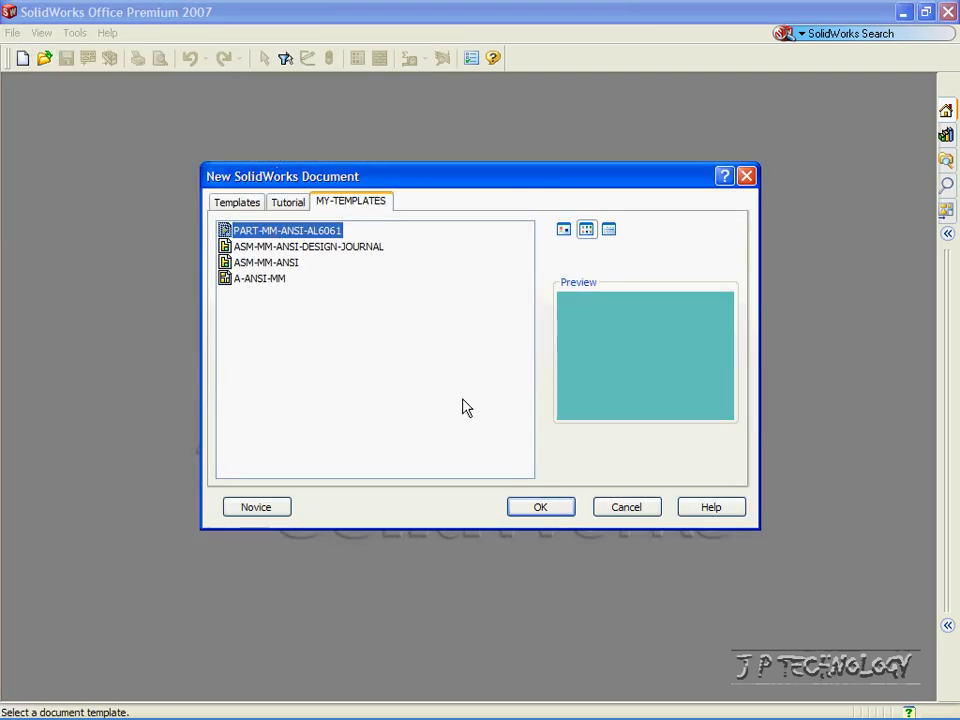
pyautogui.click(536, 511)
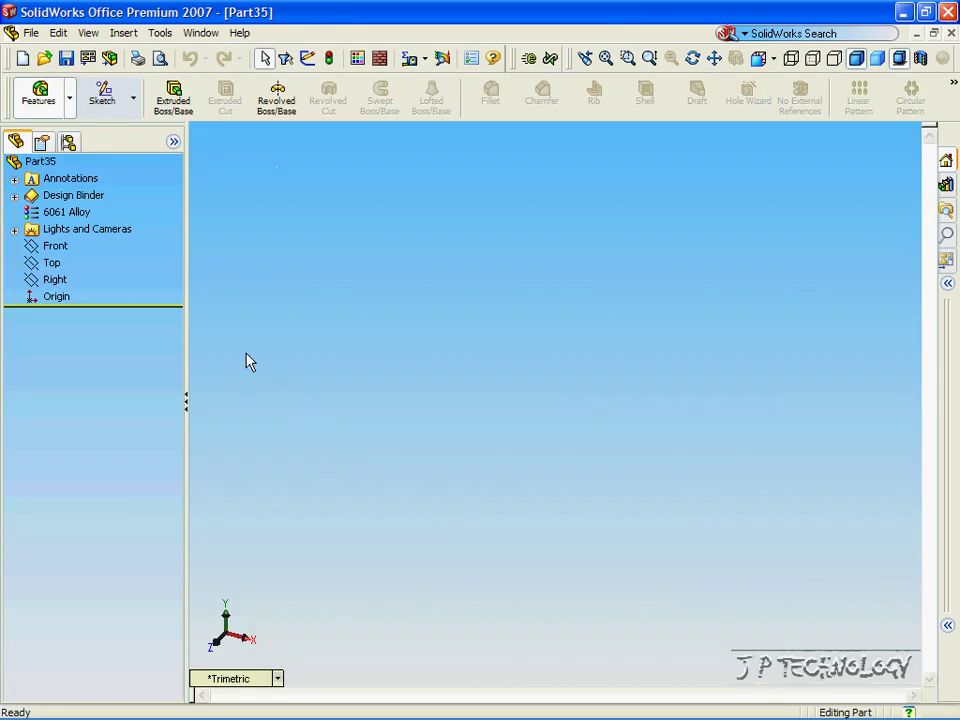
# - Sketch a rectangle on the Front plane starting at the origin
pyautogui.click(64, 246)
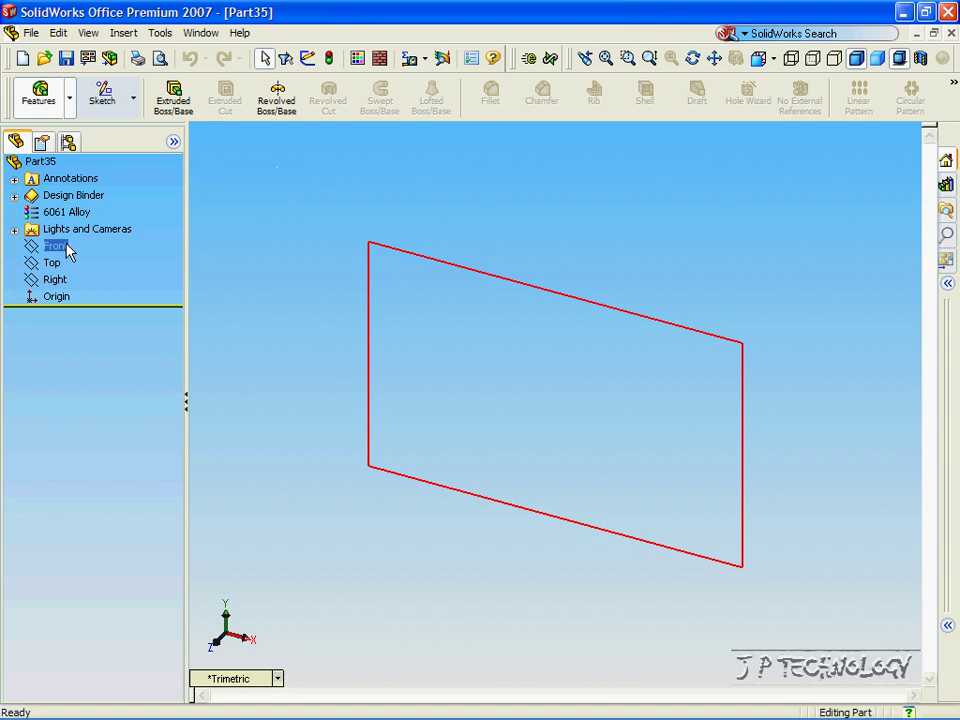
pyautogui.click(62, 250)
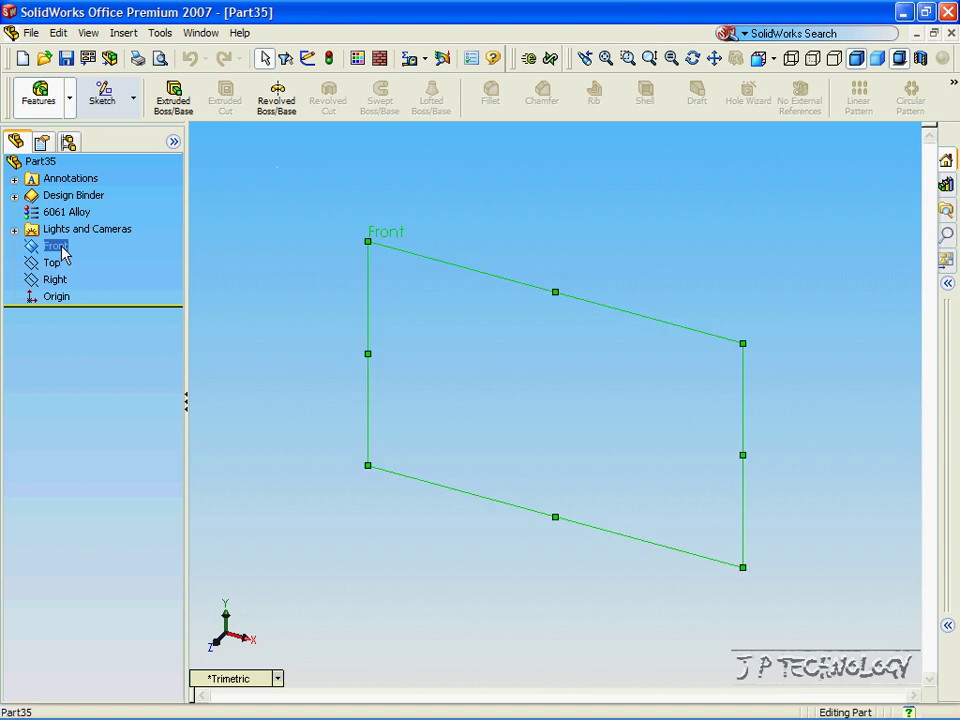
pyautogui.click(105, 117)
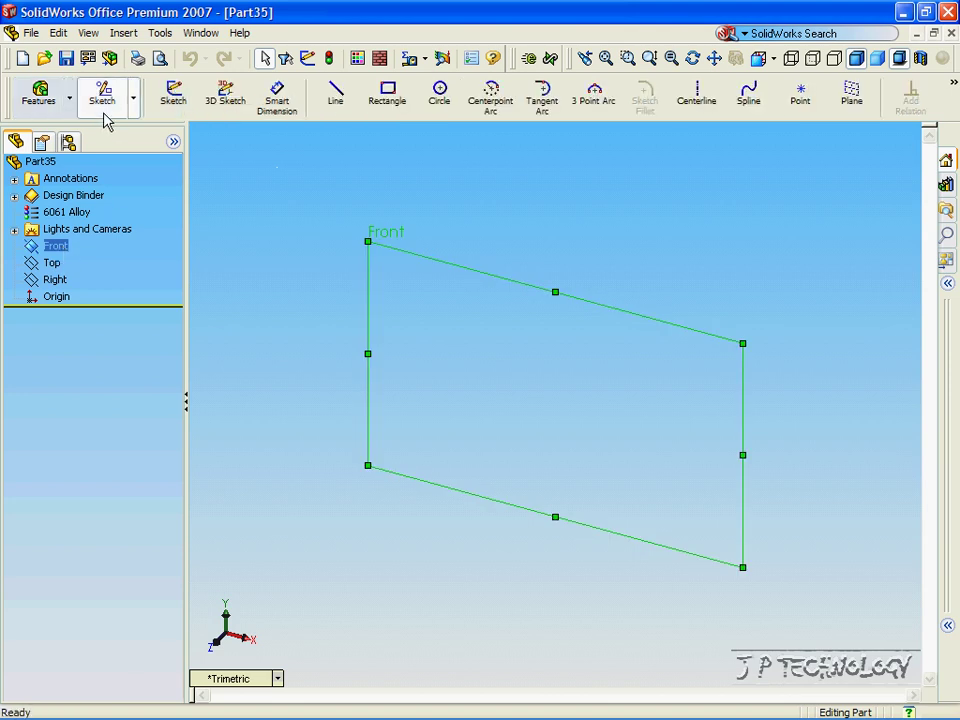
pyautogui.click(388, 92)
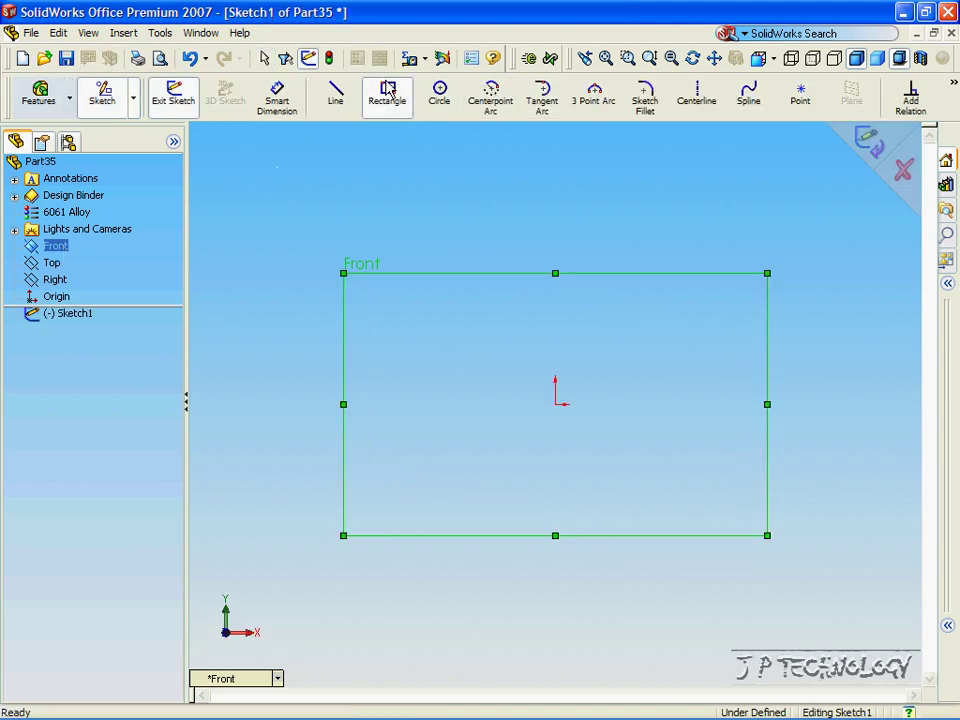
pyautogui.click(556, 404)
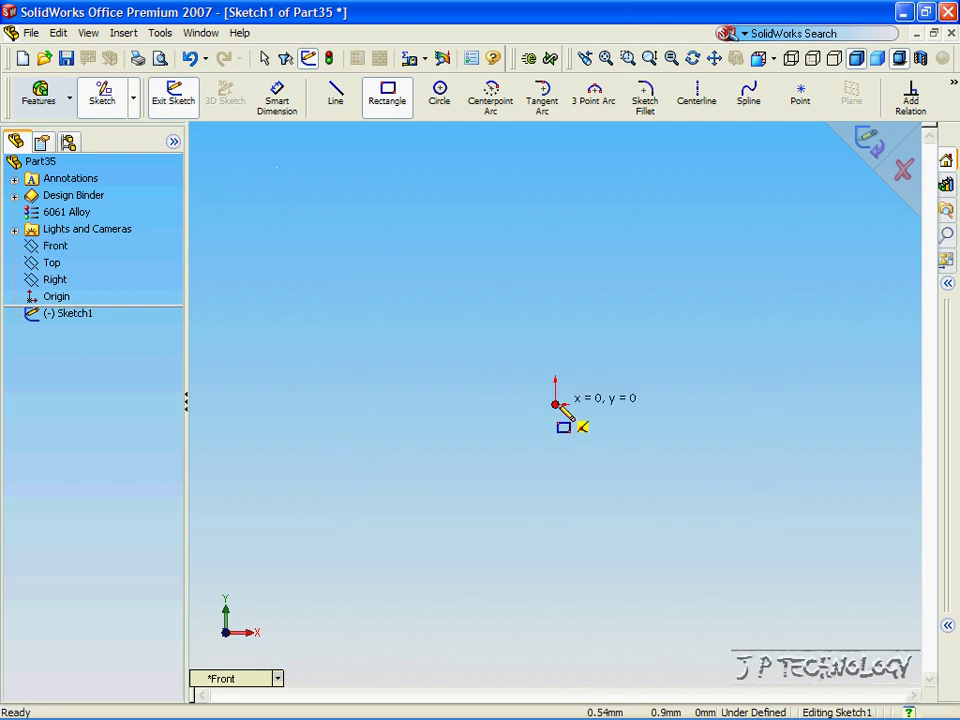
pyautogui.click(794, 270)
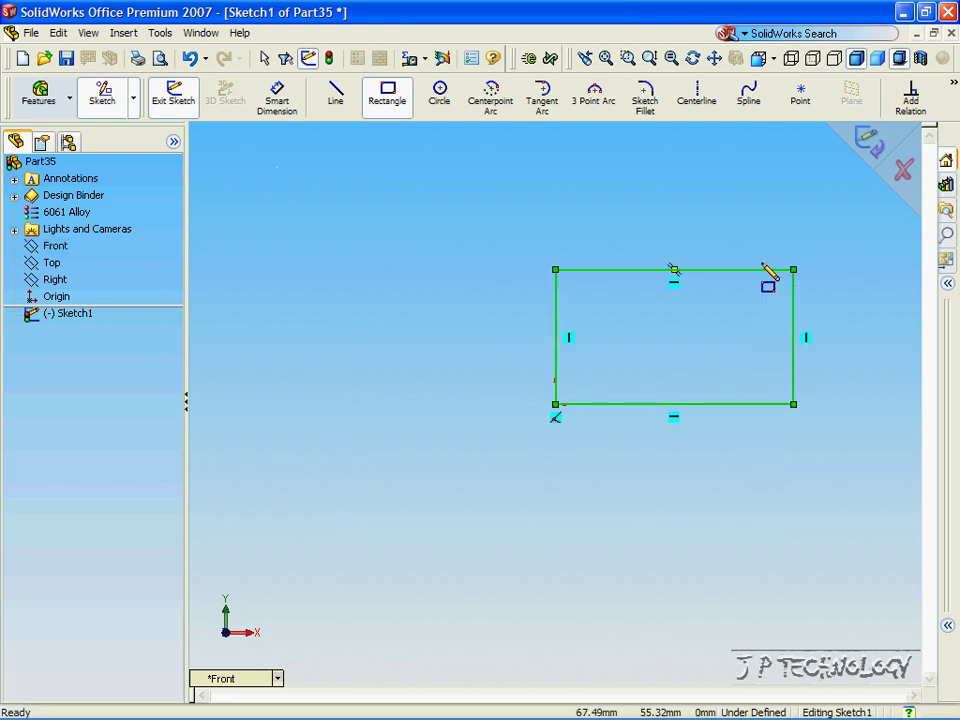
# - Dimension the rectangle to 50 mm high and 200 mm wide
pyautogui.click(281, 97)
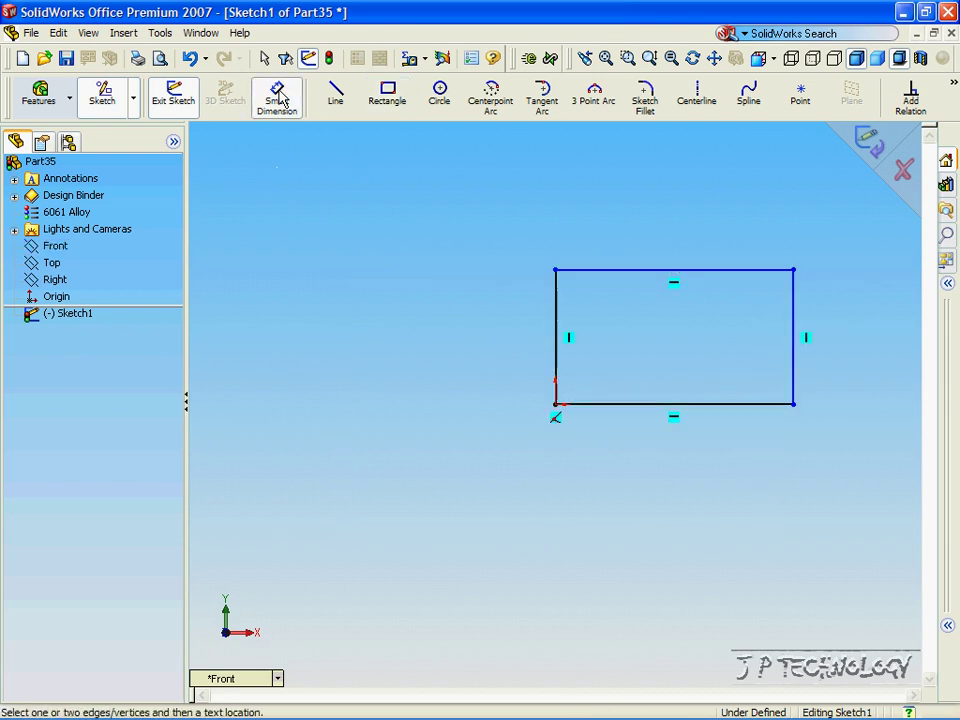
pyautogui.click(553, 335)
pyautogui.click(477, 343)
pyautogui.write('50')
pyautogui.press('Return')
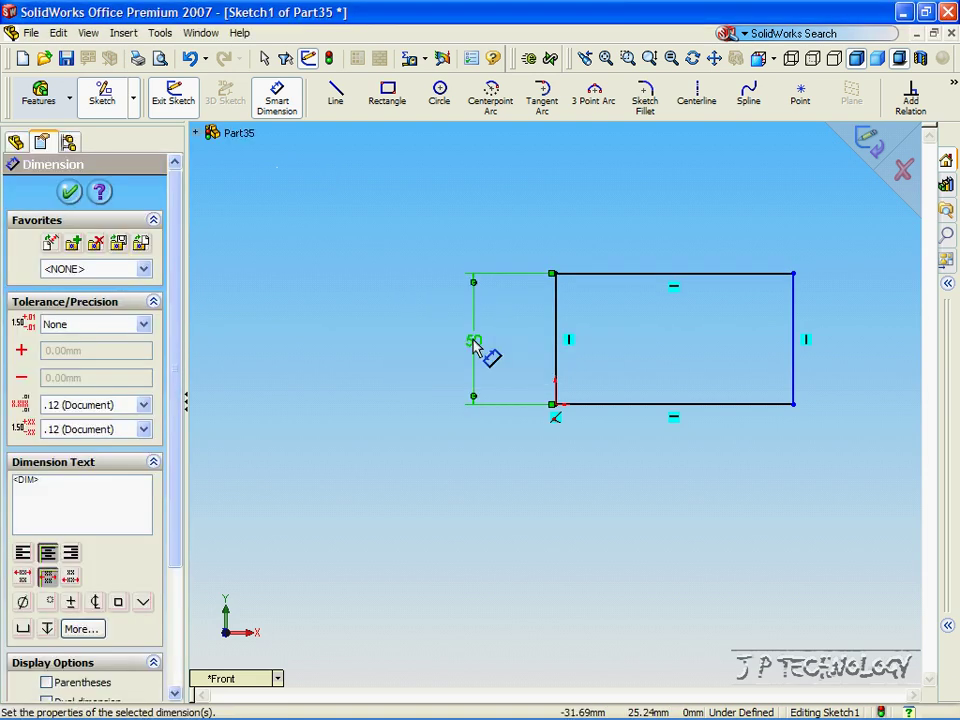
pyautogui.click(694, 406)
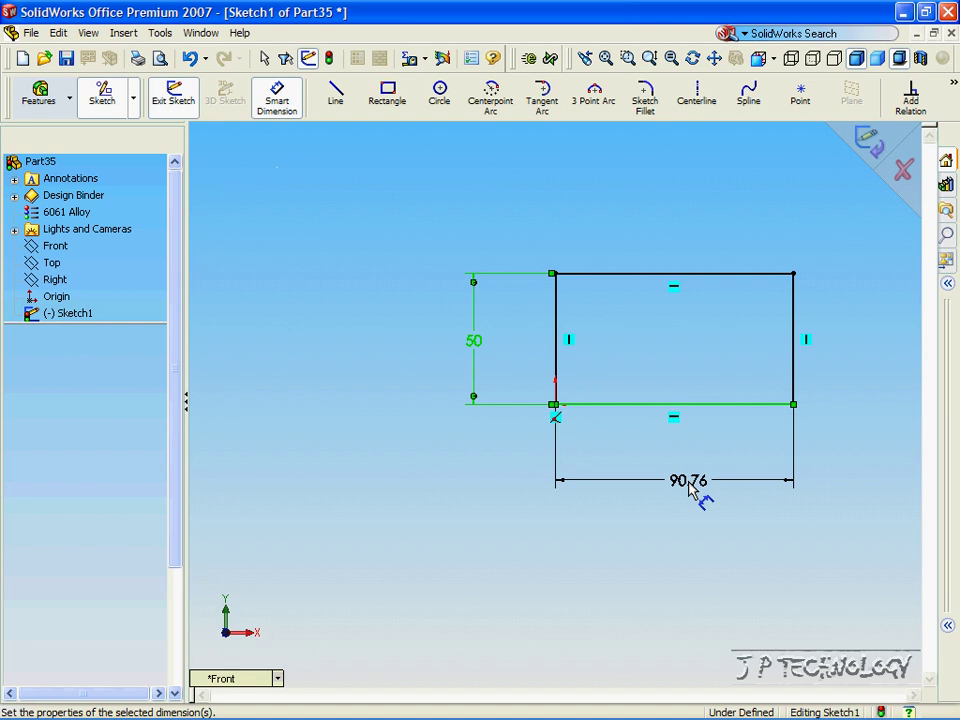
pyautogui.click(690, 486)
pyautogui.write('200')
pyautogui.press('Return')
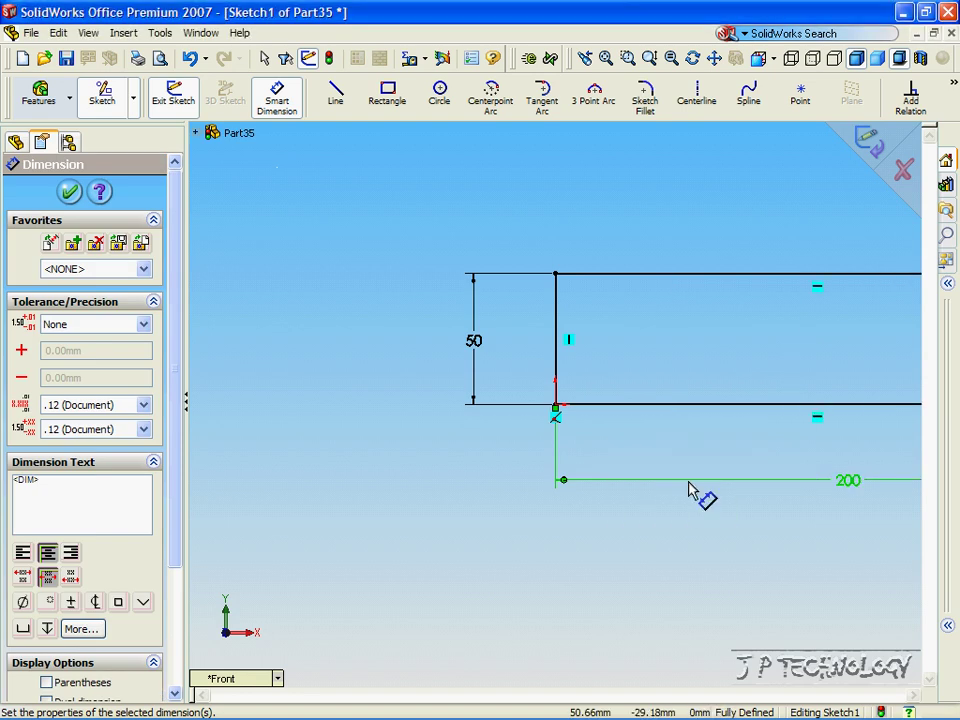
pyautogui.click(69, 191)
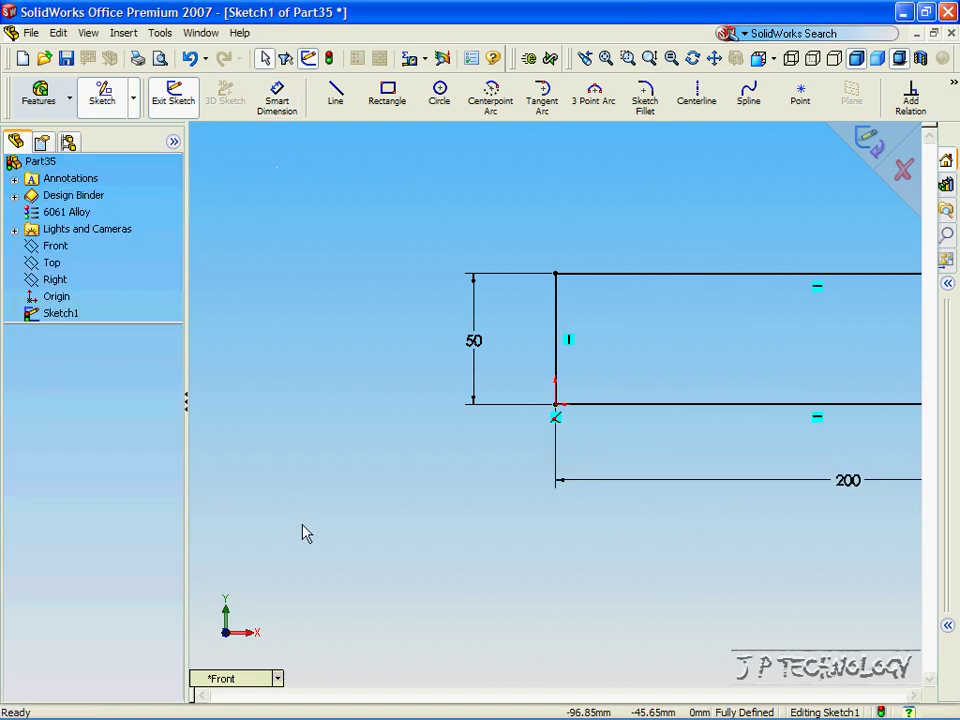
# - Extrude the rectangle 20 mm into a solid bar as Extrude1
pyautogui.click(42, 105)
pyautogui.click(162, 106)
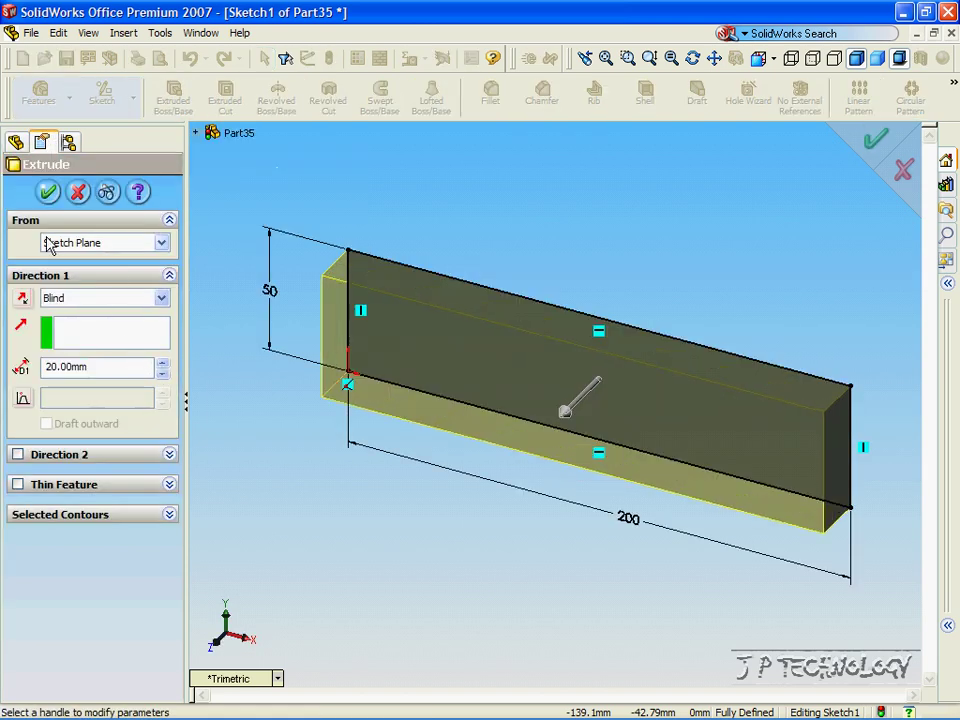
pyautogui.click(48, 191)
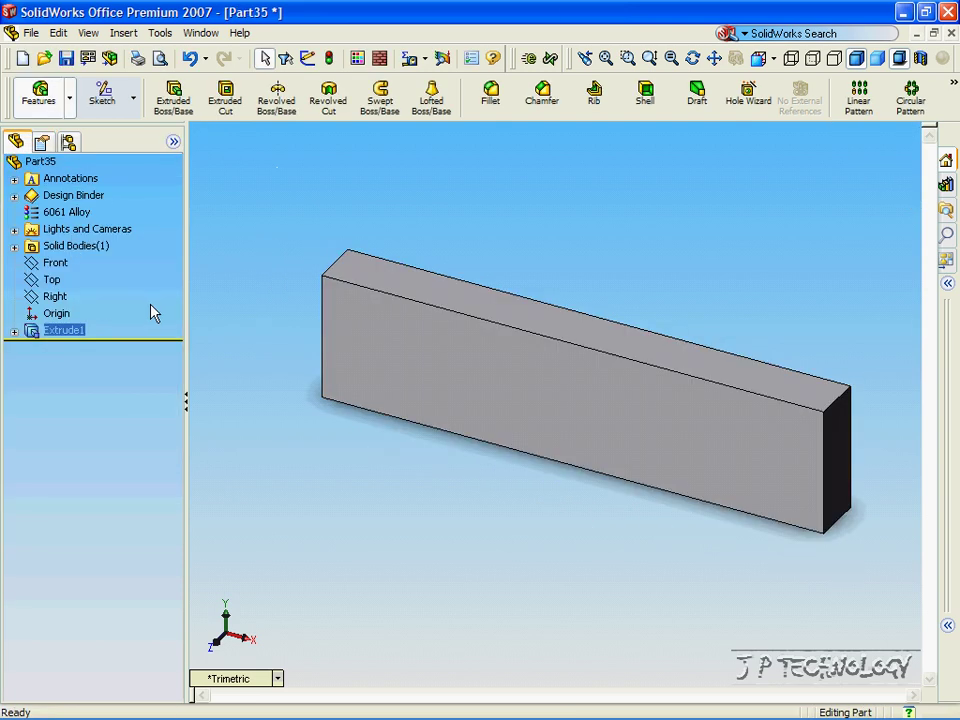
# - In front view, sketch a 3 mm radius circle near the front face's lower-left corner
pyautogui.click(242, 677)
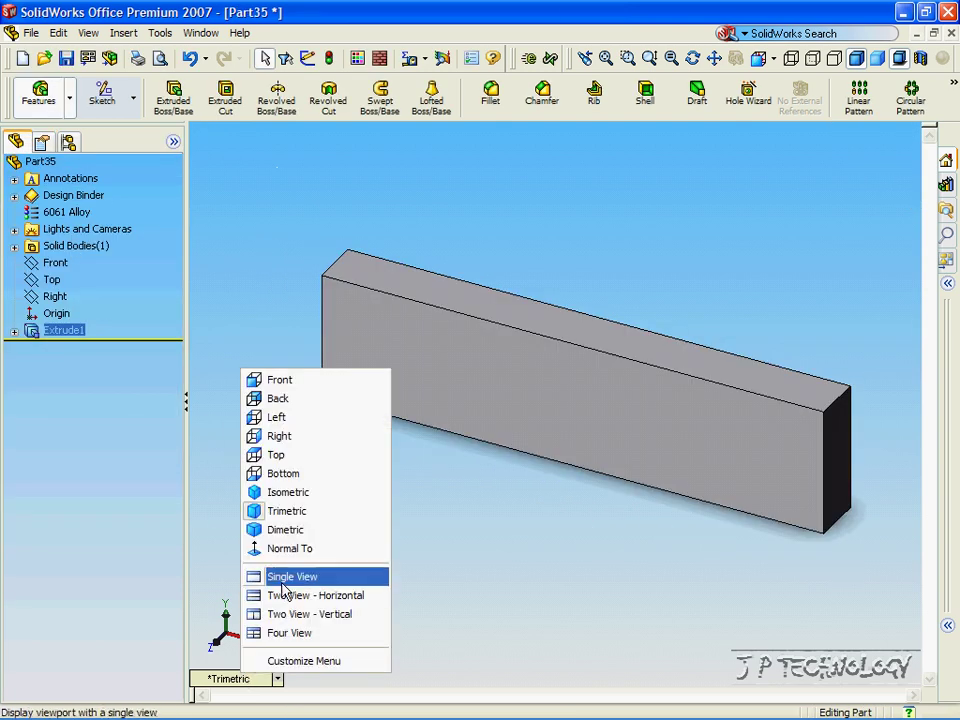
pyautogui.click(321, 386)
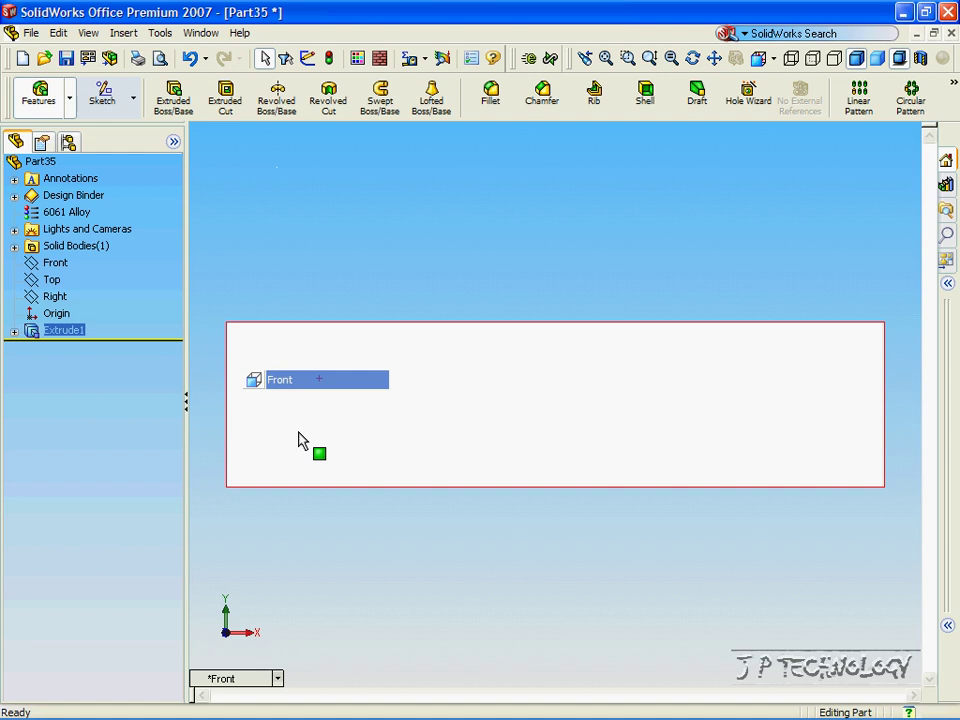
pyautogui.click(466, 430)
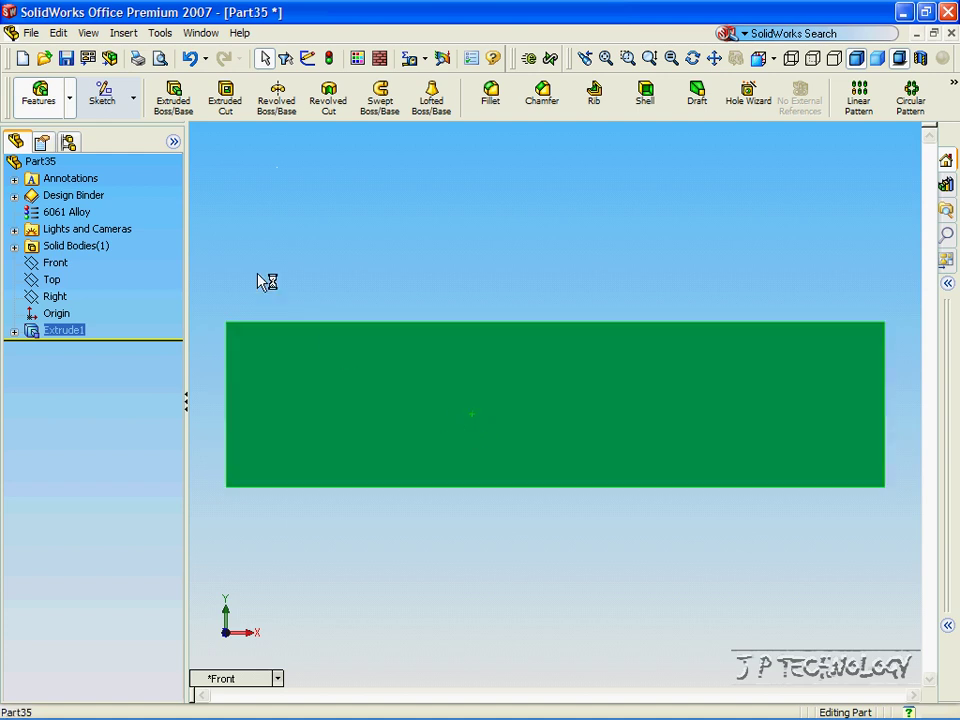
pyautogui.click(118, 98)
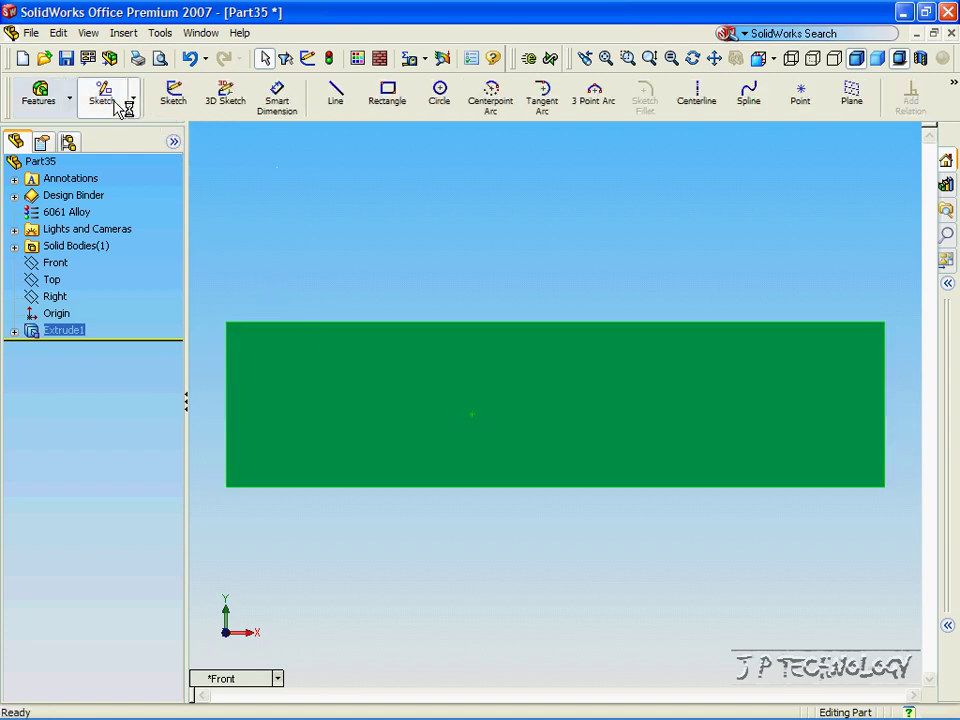
pyautogui.click(438, 93)
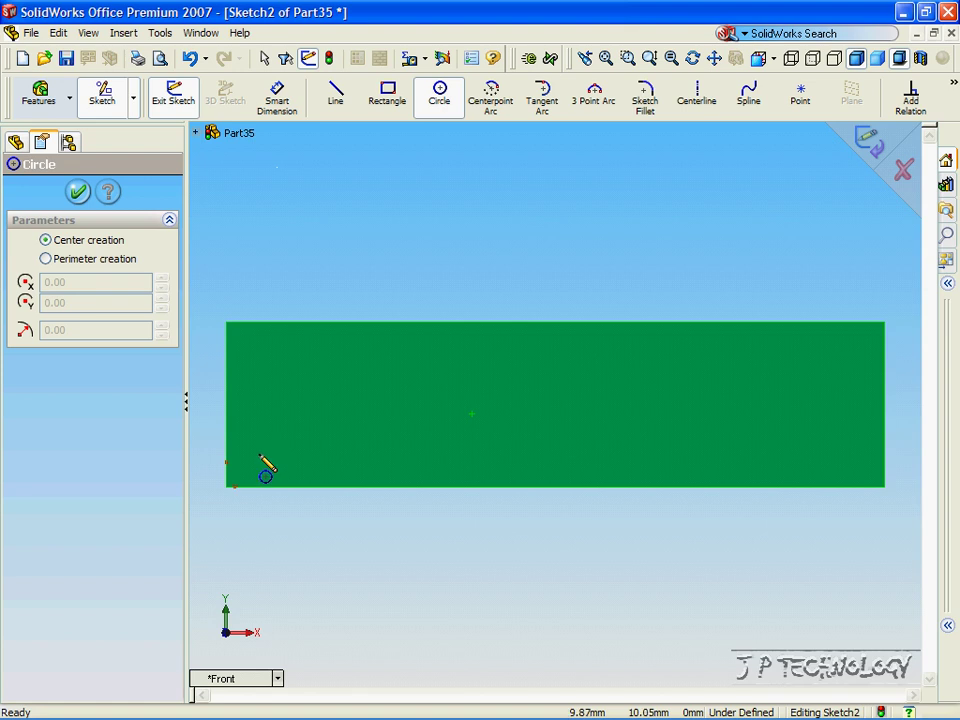
pyautogui.moveTo(259, 454); pyautogui.dragTo(284, 459)
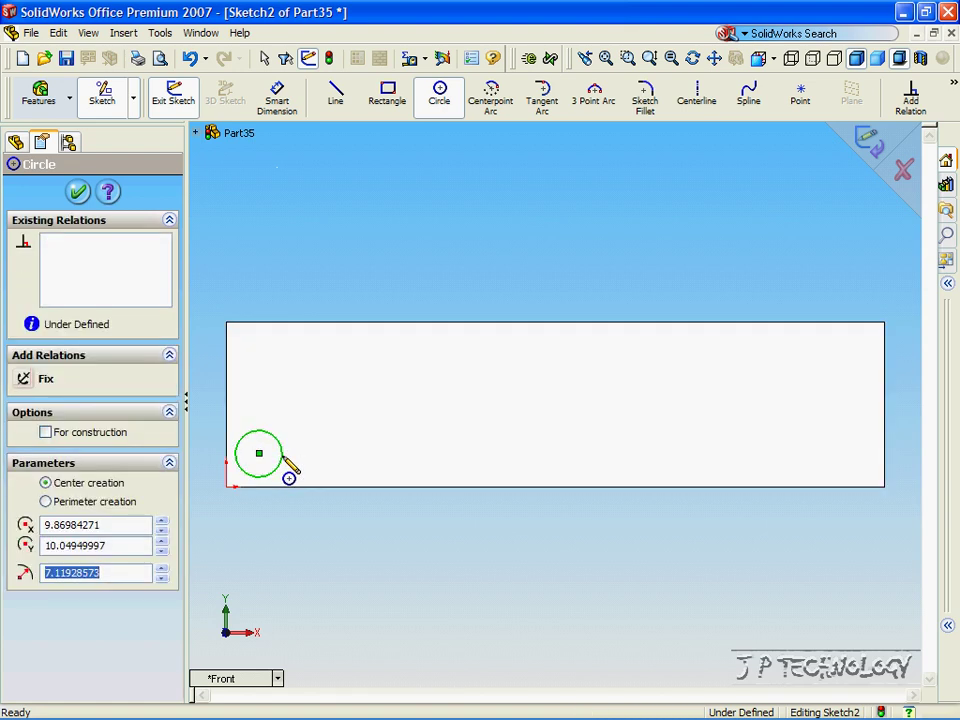
pyautogui.write('3')
pyautogui.press('Return')
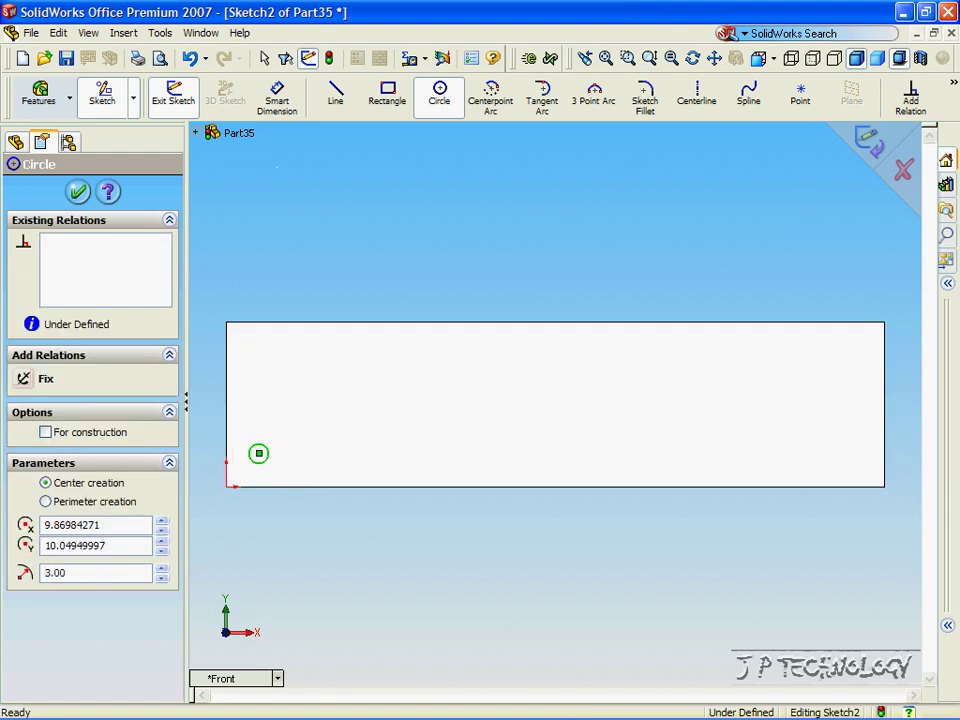
# - Position the circle's centre 10 mm from the bottom edge and 10 mm from the left edge
pyautogui.click(279, 100)
pyautogui.click(259, 454)
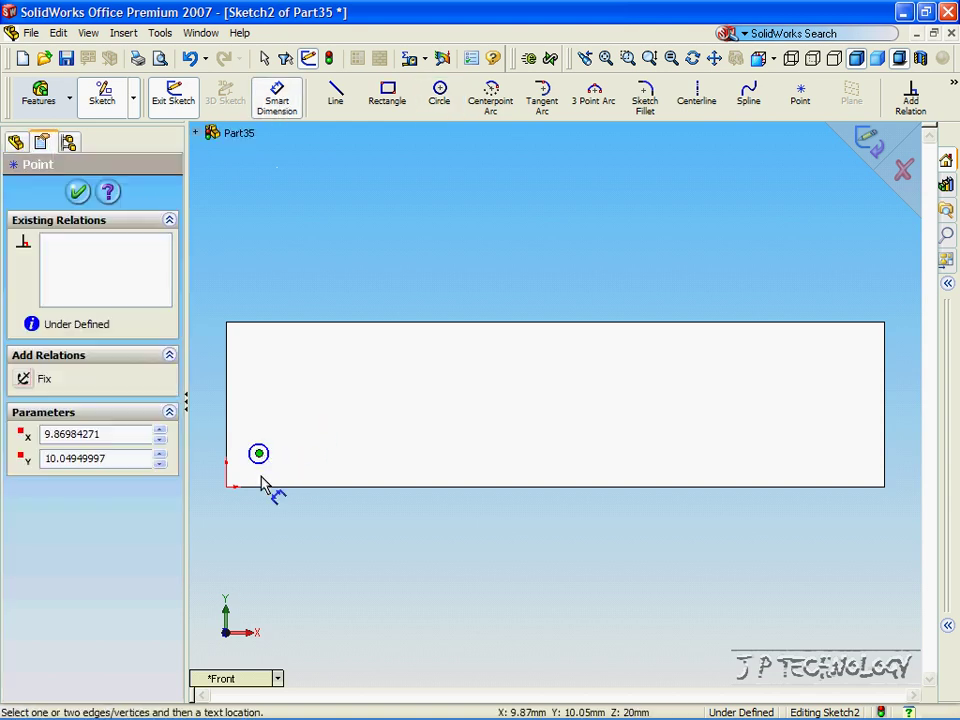
pyautogui.click(300, 487)
pyautogui.click(322, 475)
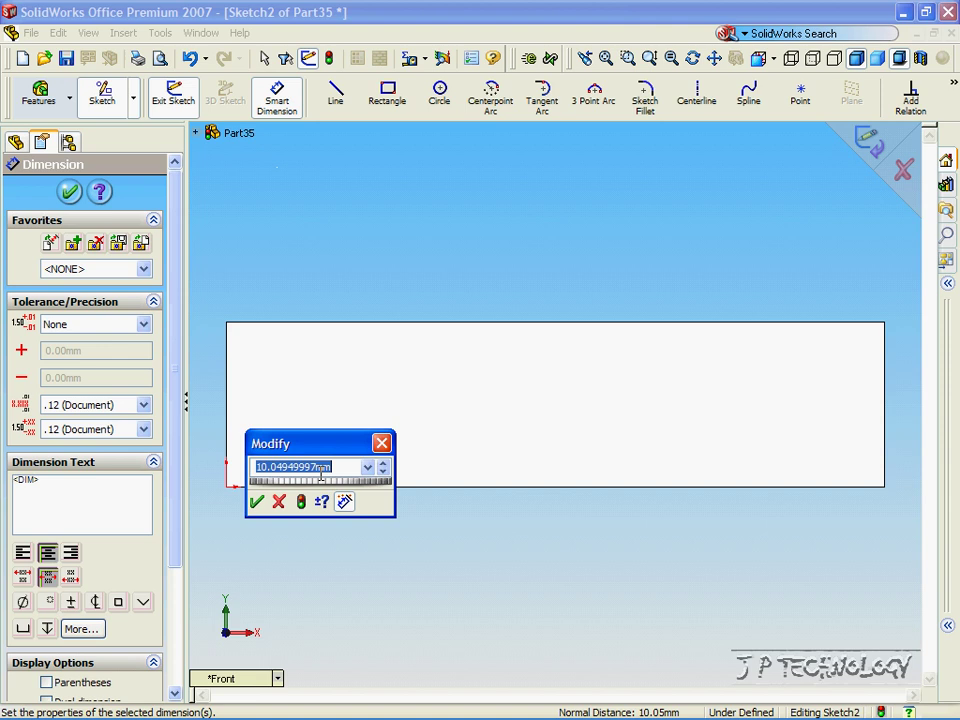
pyautogui.write('10')
pyautogui.press('Return')
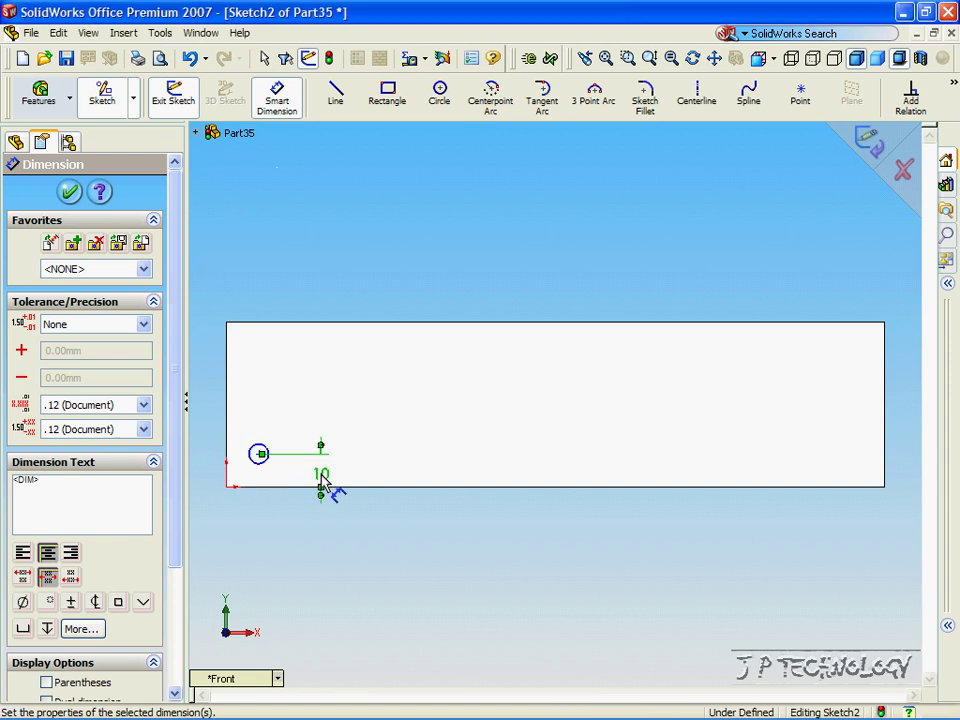
pyautogui.click(259, 455)
pyautogui.click(229, 456)
pyautogui.click(240, 412)
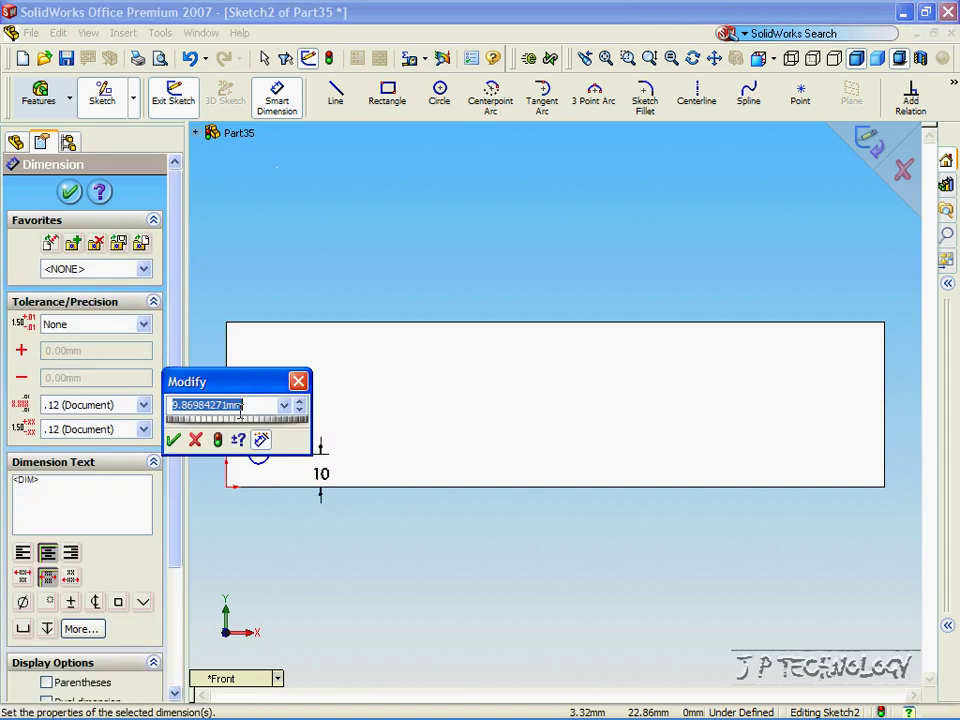
pyautogui.write('10')
pyautogui.press('Return')
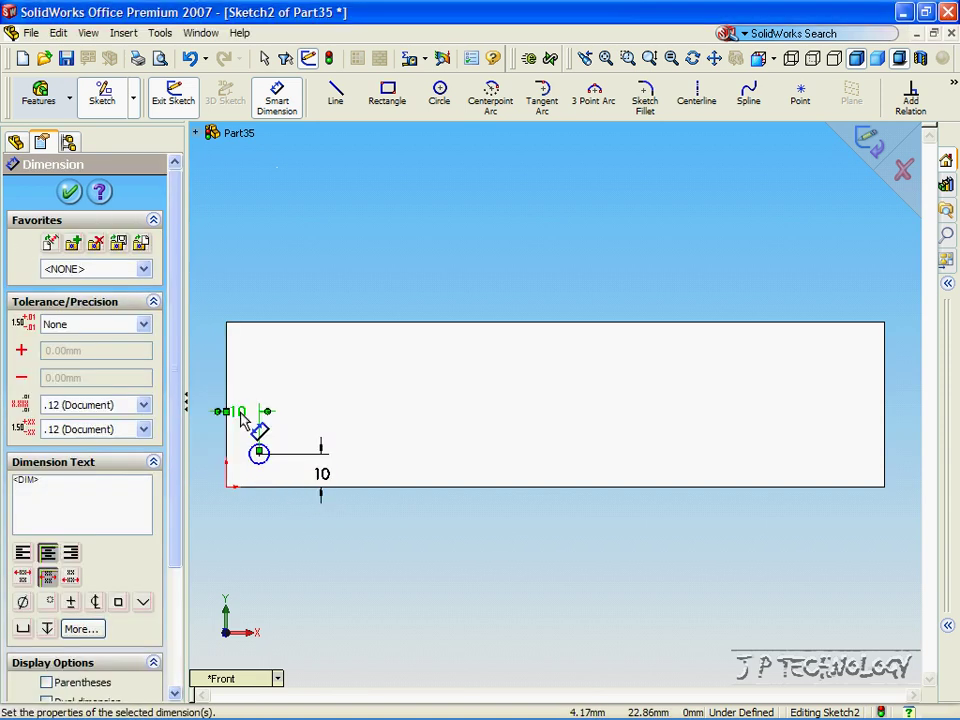
pyautogui.click(69, 193)
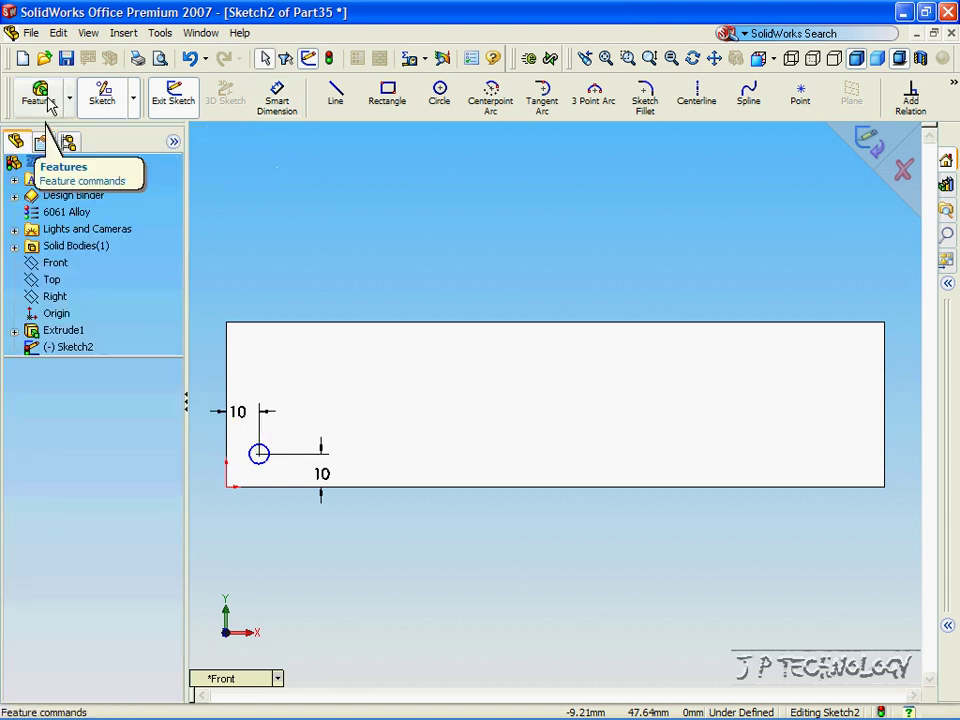
# - Cut the circle Through All to make hole Cut-Extrude1, then return to front view
pyautogui.click(48, 105)
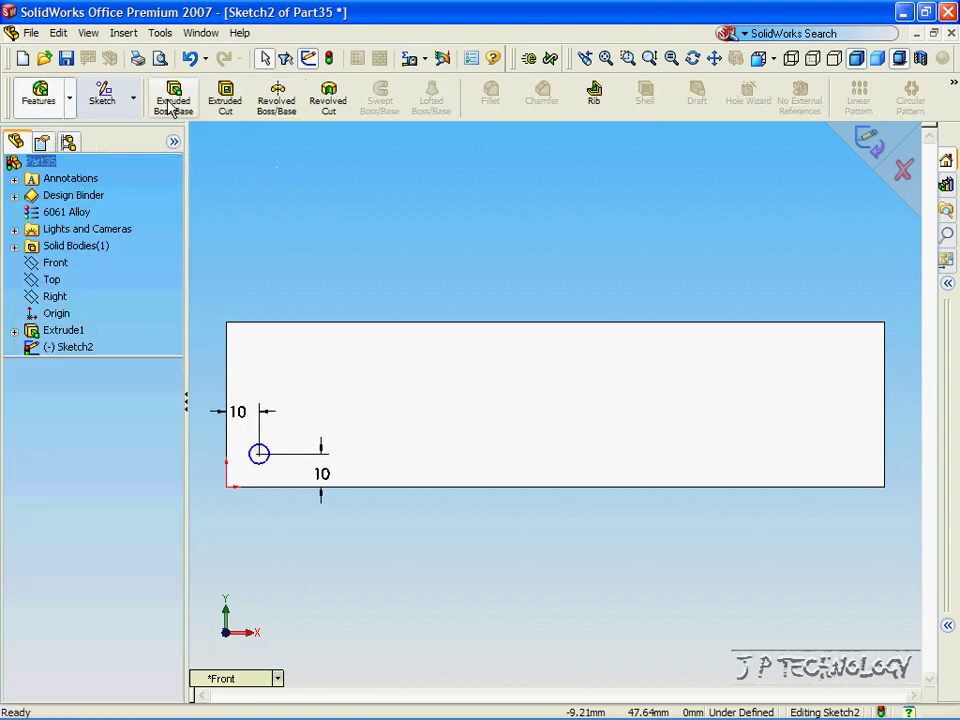
pyautogui.click(226, 104)
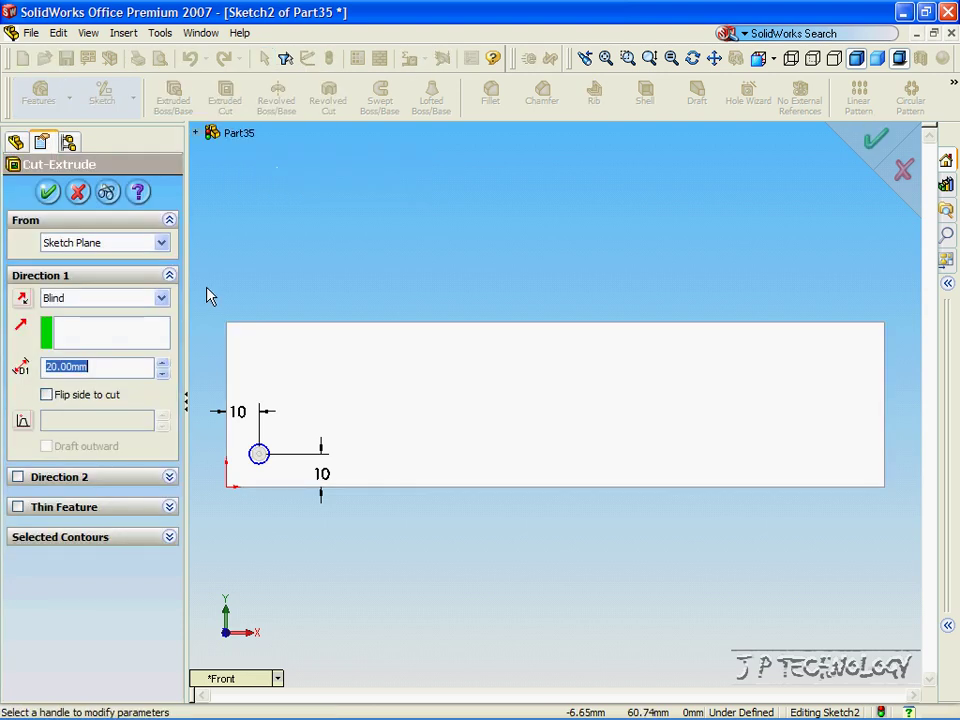
pyautogui.click(150, 298)
pyautogui.click(118, 328)
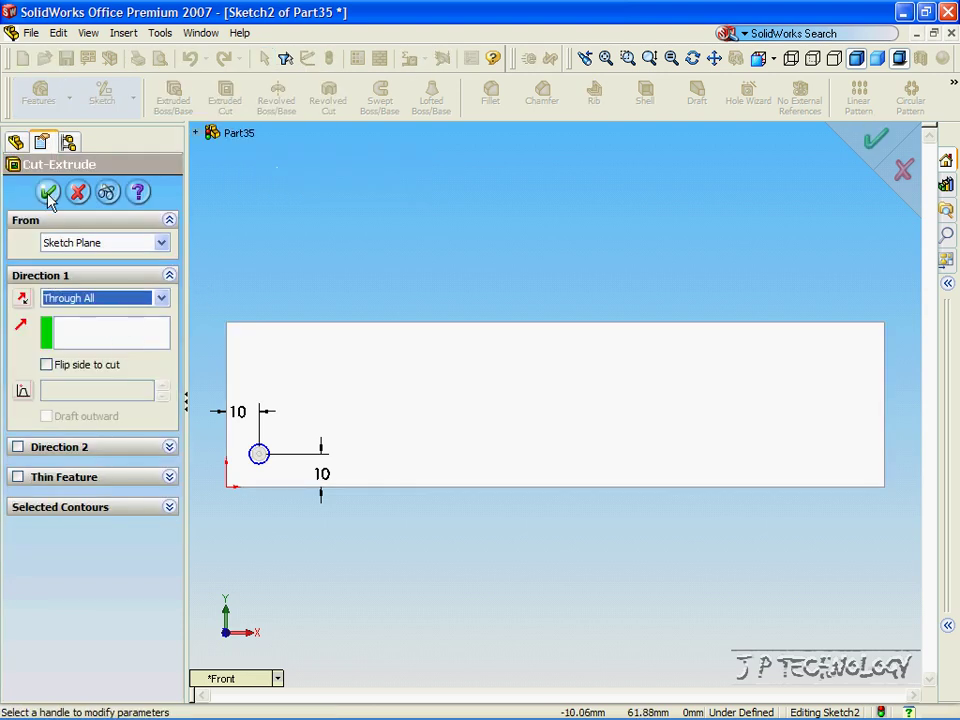
pyautogui.click(48, 193)
pyautogui.press('Right')
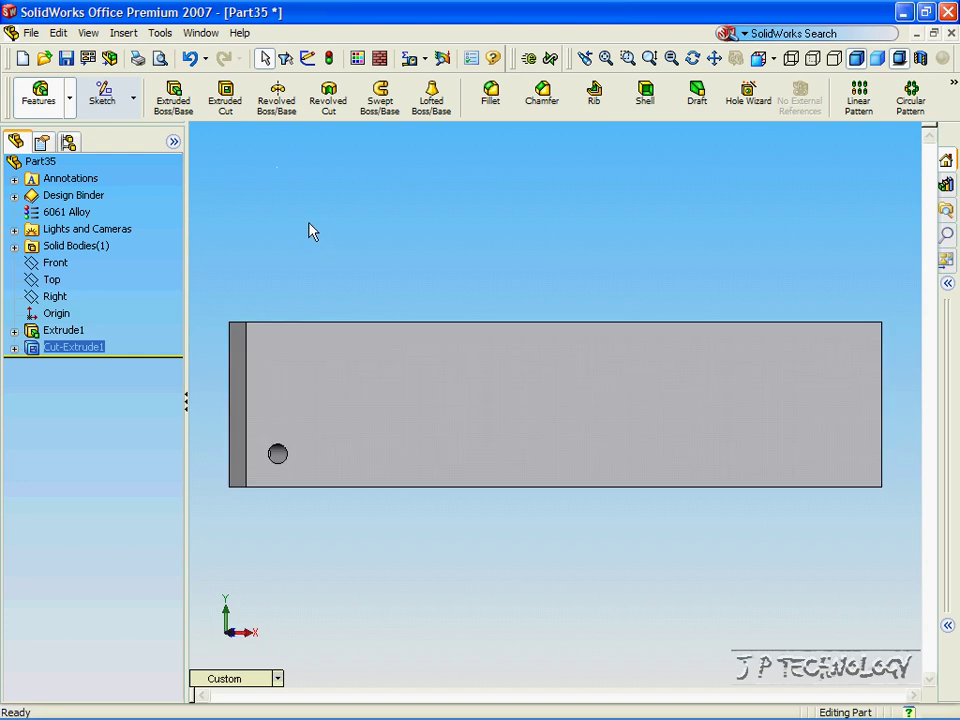
pyautogui.hotkey('ctrl', '1')
pyautogui.click(502, 247)
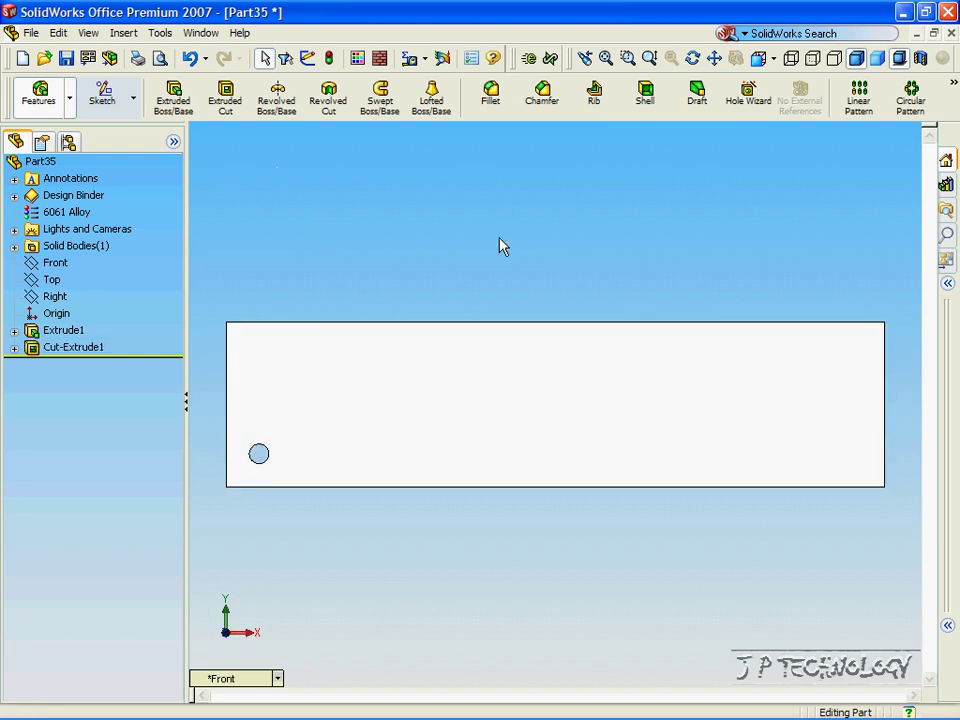
# - Start a linear pattern of Cut-Extrude1 along the bar's bottom edge
pyautogui.click(857, 103)
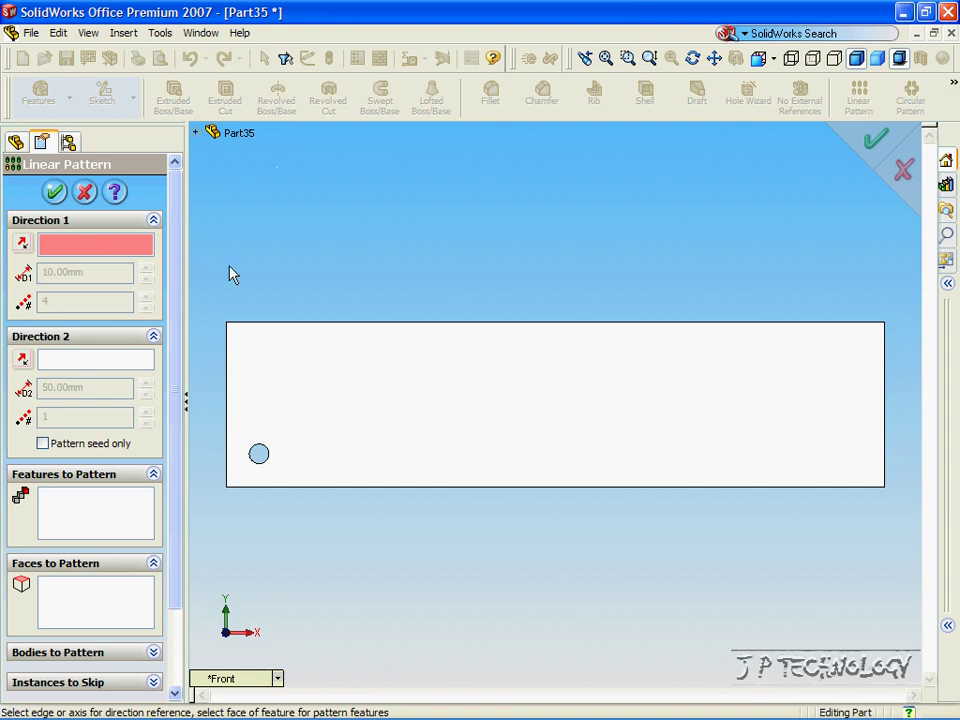
pyautogui.click(405, 489)
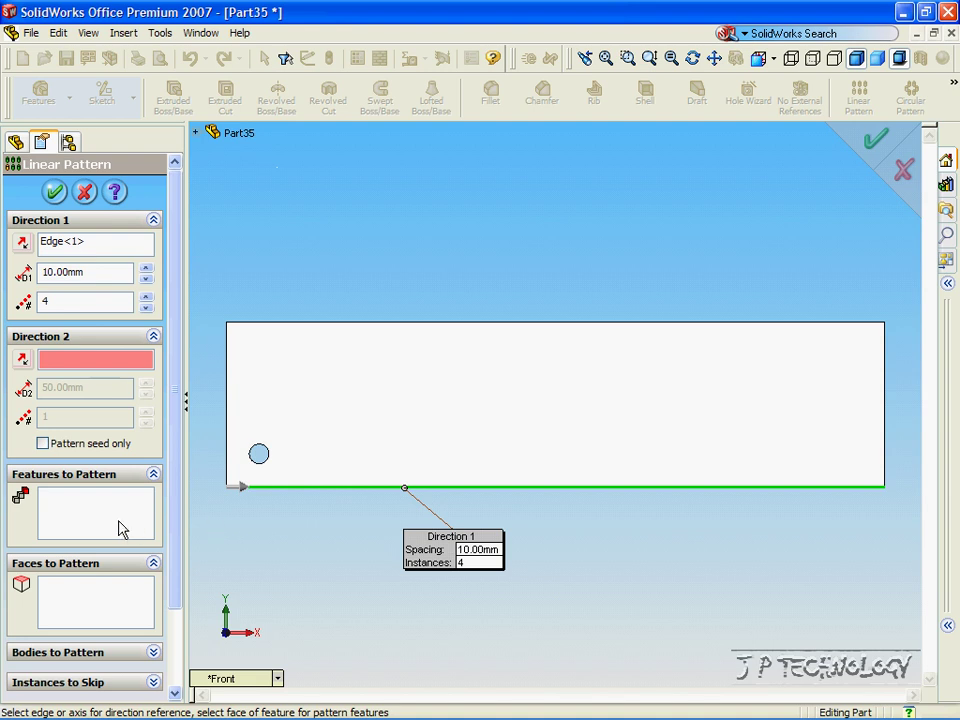
pyautogui.click(75, 520)
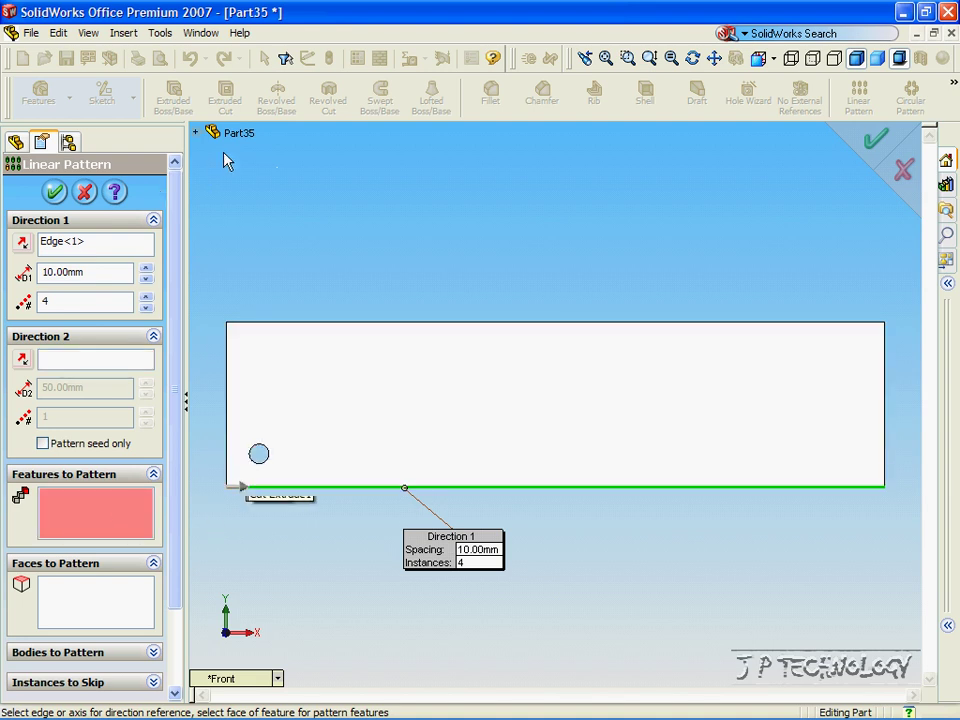
pyautogui.click(195, 133)
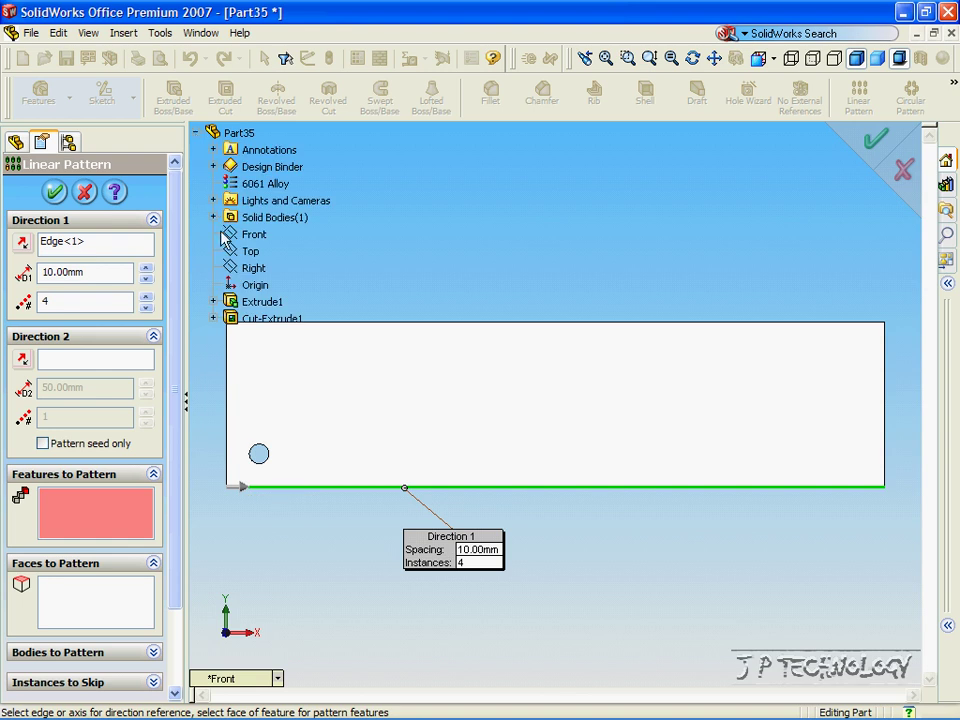
pyautogui.click(250, 322)
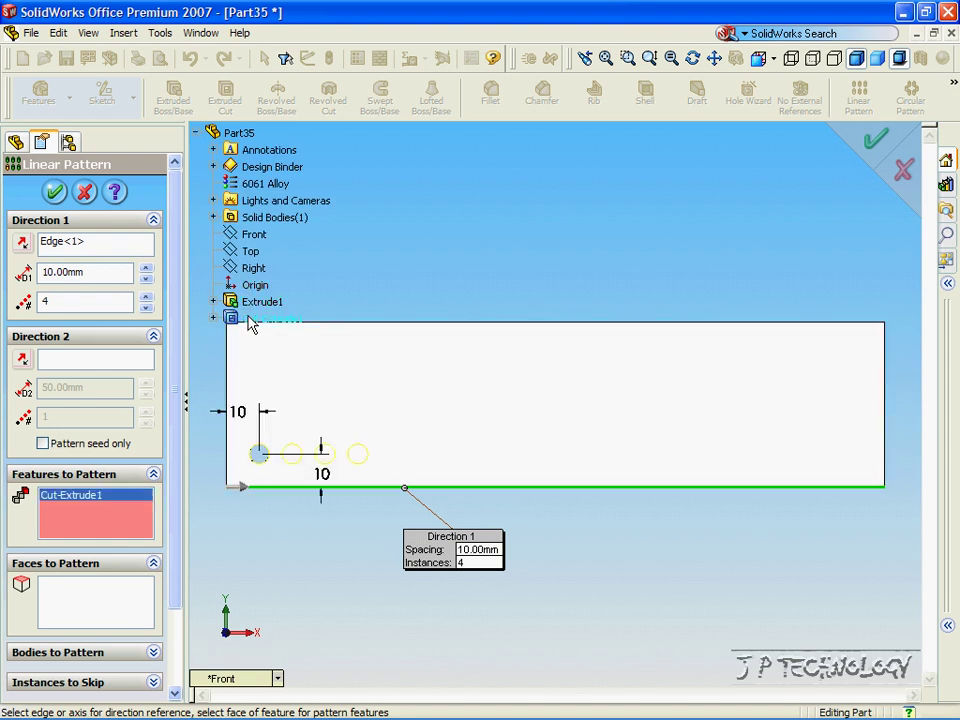
# - Set the pattern spacing to 20 mm and the instance count to 10
pyautogui.click(102, 276)
pyautogui.click(100, 301)
pyautogui.click(90, 276)
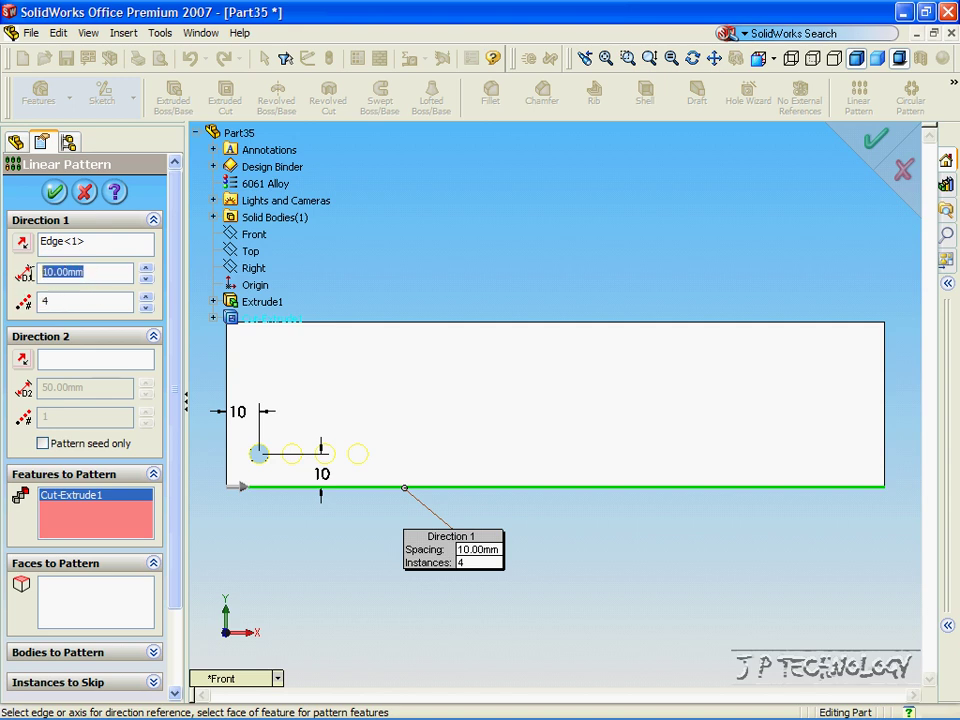
pyautogui.click(145, 271)
pyautogui.click(145, 270)
pyautogui.click(146, 280)
pyautogui.click(146, 280)
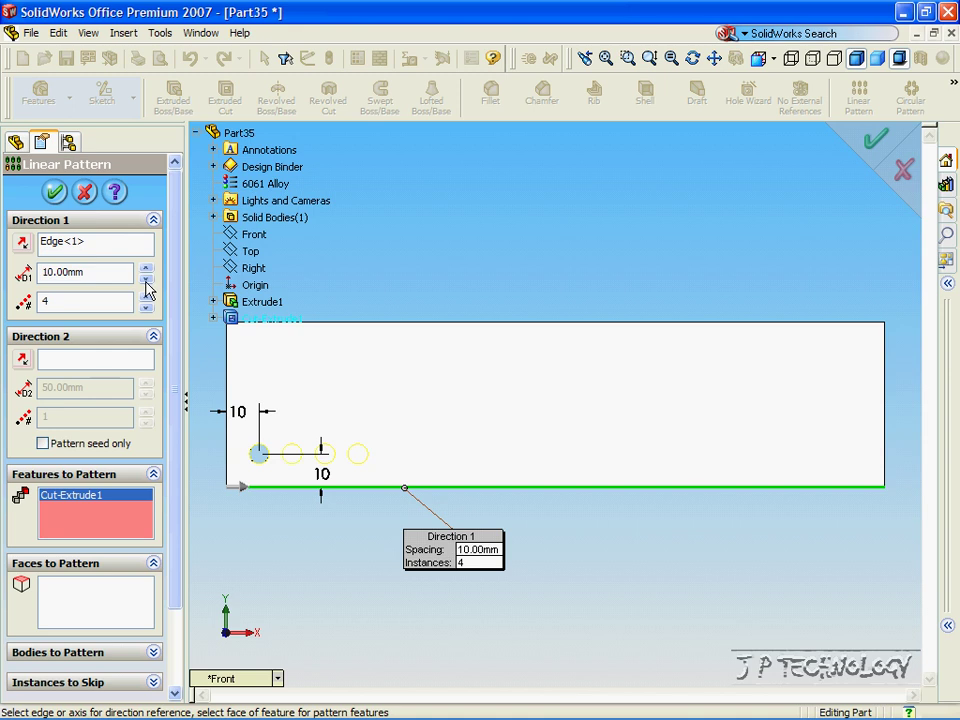
pyautogui.click(146, 297)
pyautogui.click(146, 297)
pyautogui.click(146, 297)
pyautogui.moveTo(96, 271); pyautogui.dragTo(2, 265)
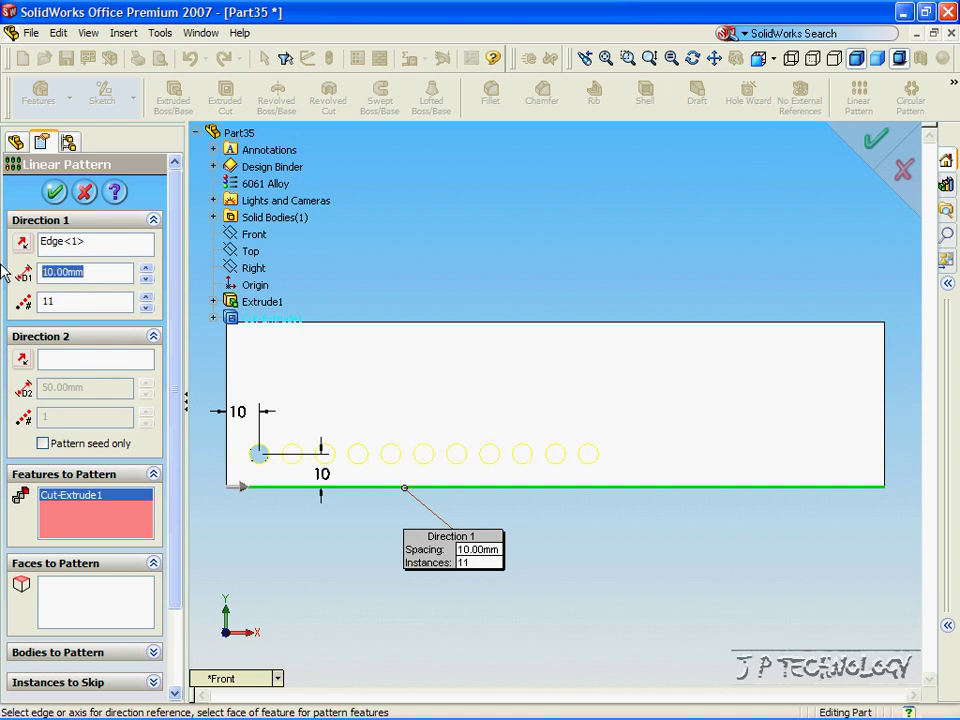
pyautogui.write('20')
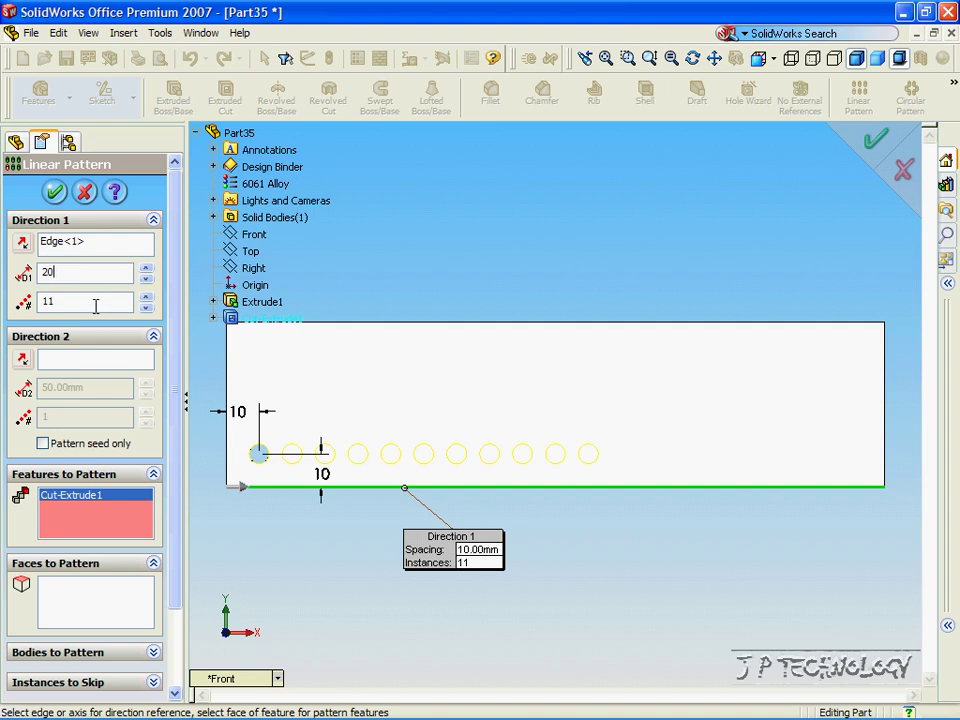
pyautogui.moveTo(96, 306); pyautogui.dragTo(2, 300)
pyautogui.write('1')
# - Apply LPattern1 and turn the view to check the row of 10 holes
pyautogui.click(55, 192)
pyautogui.press('Right')
pyautogui.press('Right')
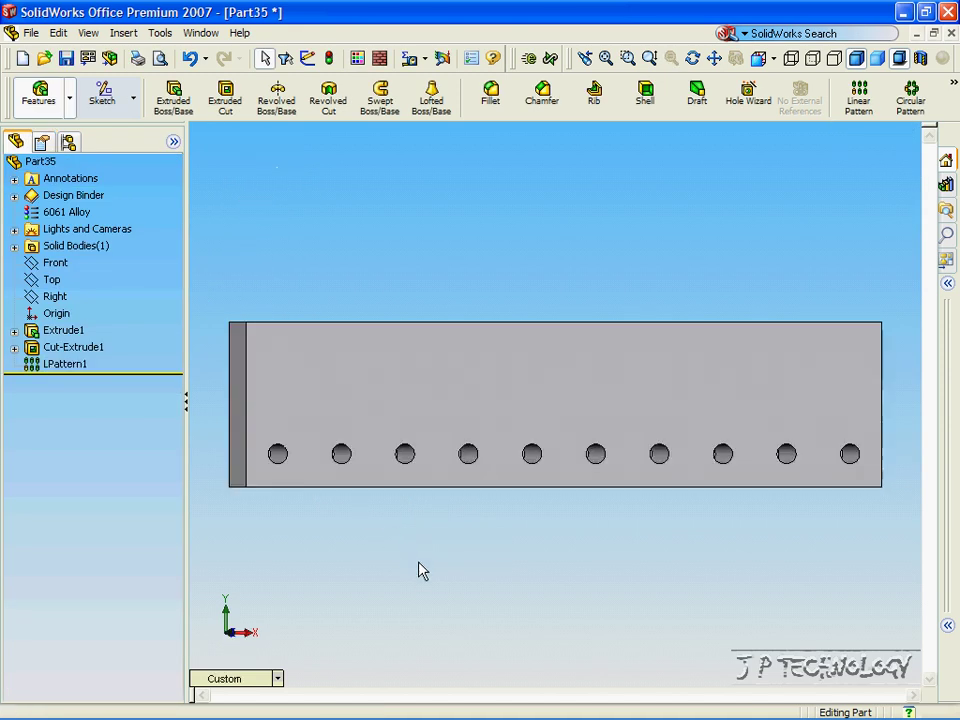
pyautogui.press('Left')
pyautogui.press('Left')
pyautogui.press('Right')
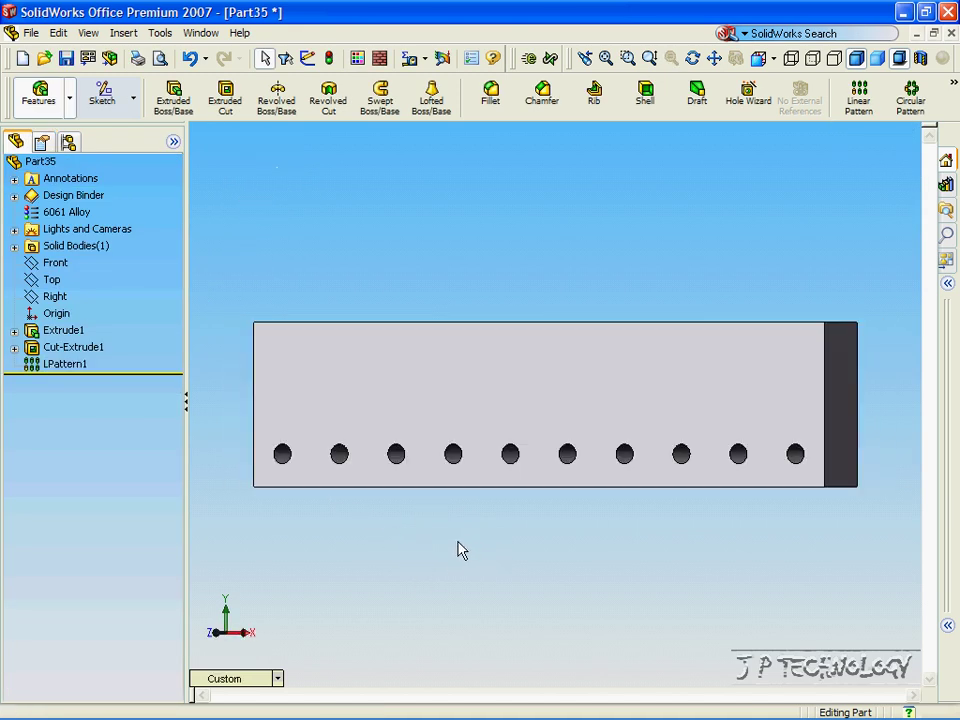
pyautogui.press('Left')
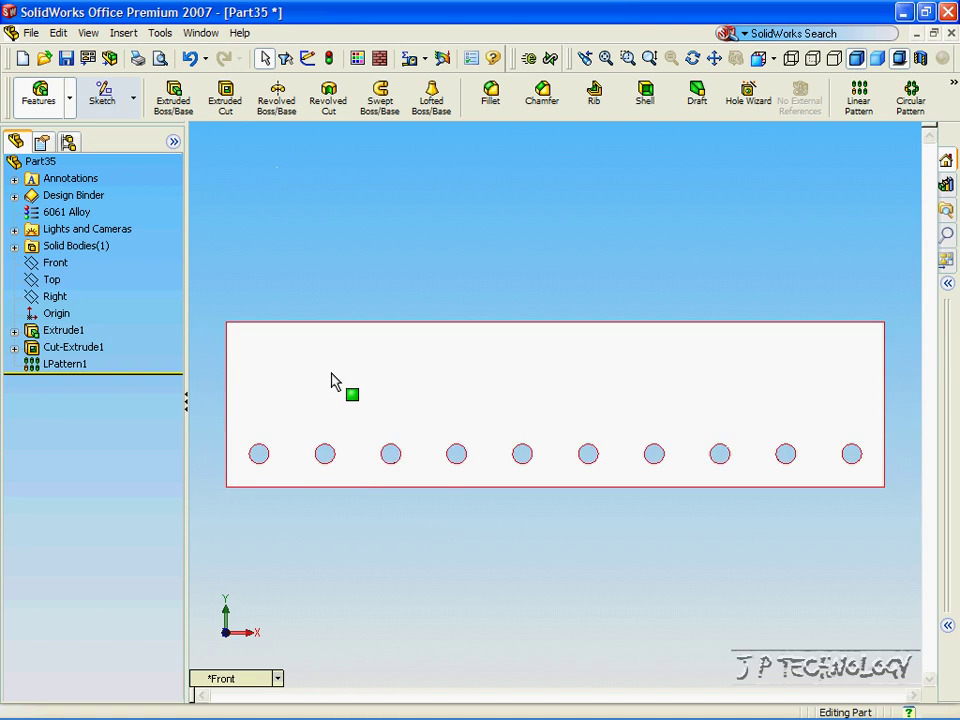
# - Start a second linear pattern of LPattern1 along the left edge, reversed to go upward
pyautogui.click(858, 104)
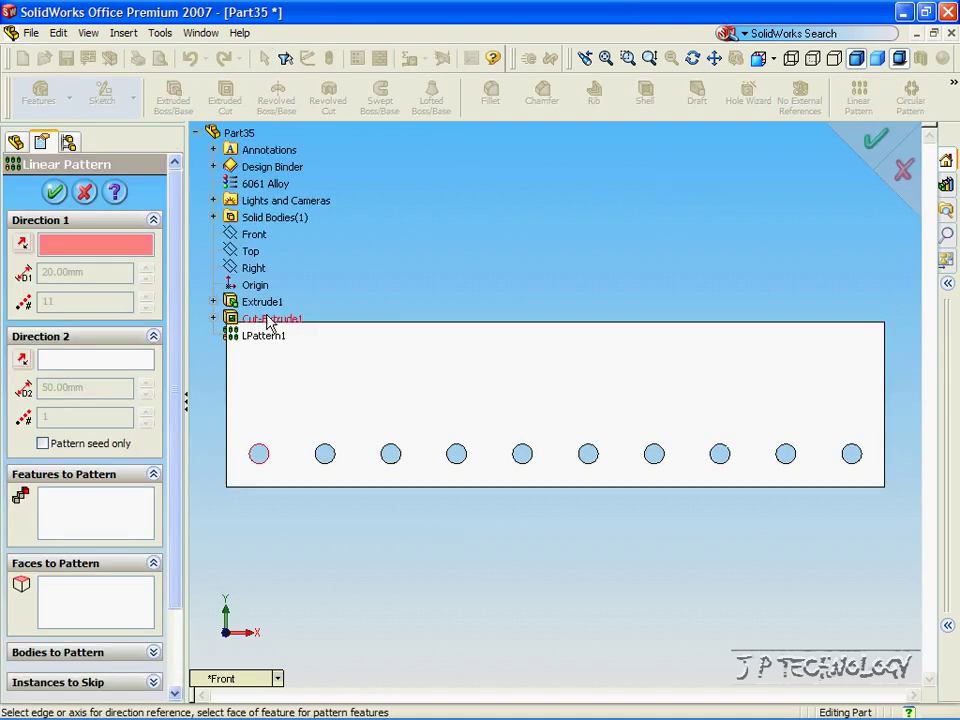
pyautogui.click(229, 371)
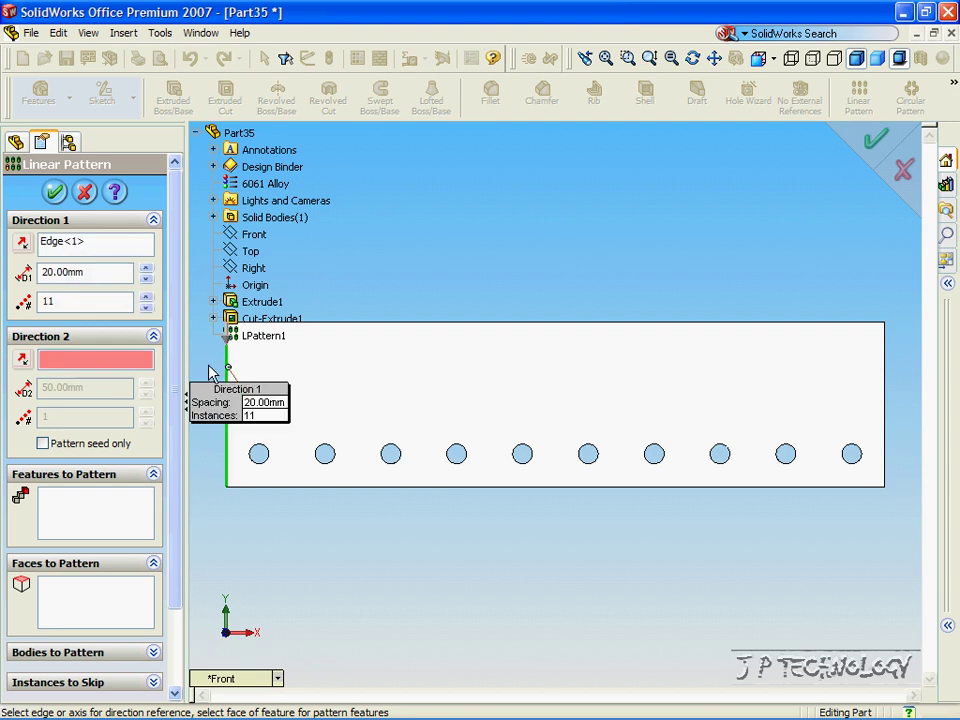
pyautogui.click(100, 519)
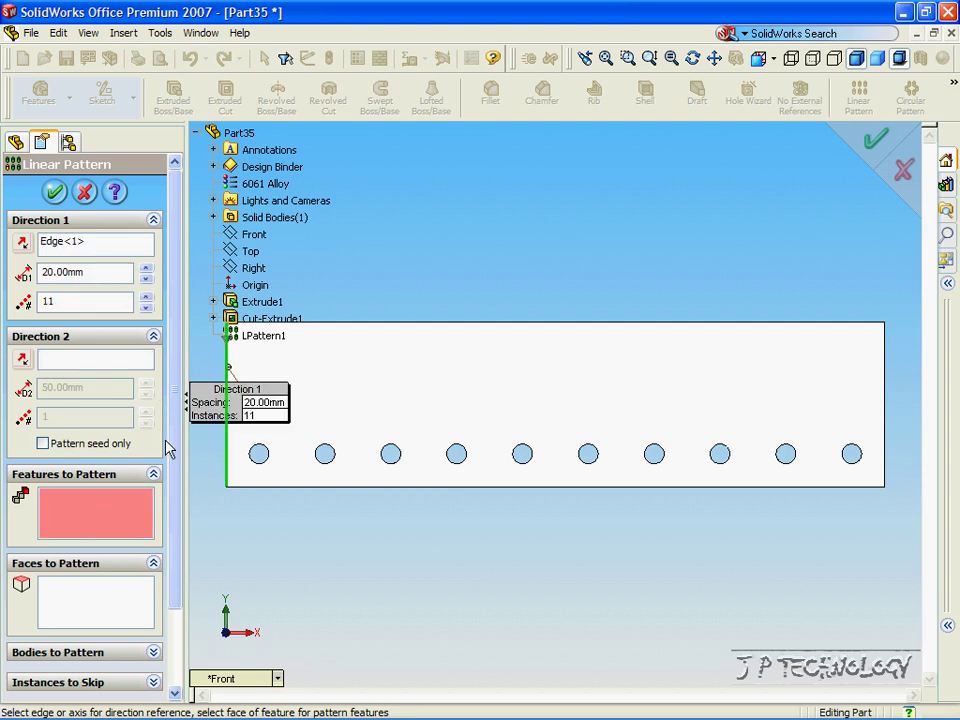
pyautogui.click(245, 344)
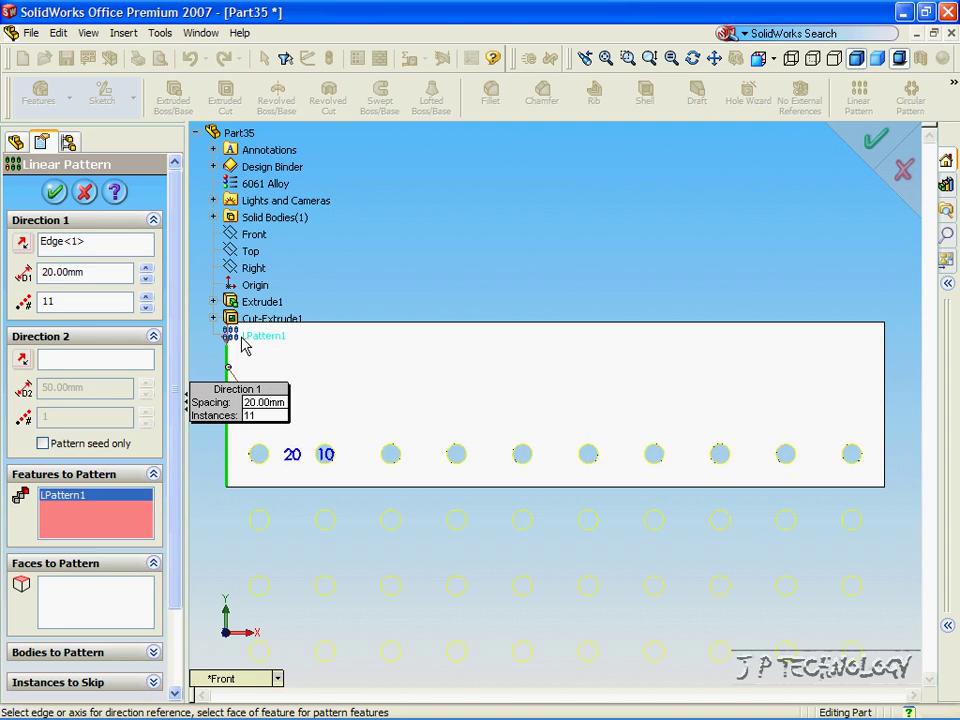
pyautogui.scroll(3, 540, 375)
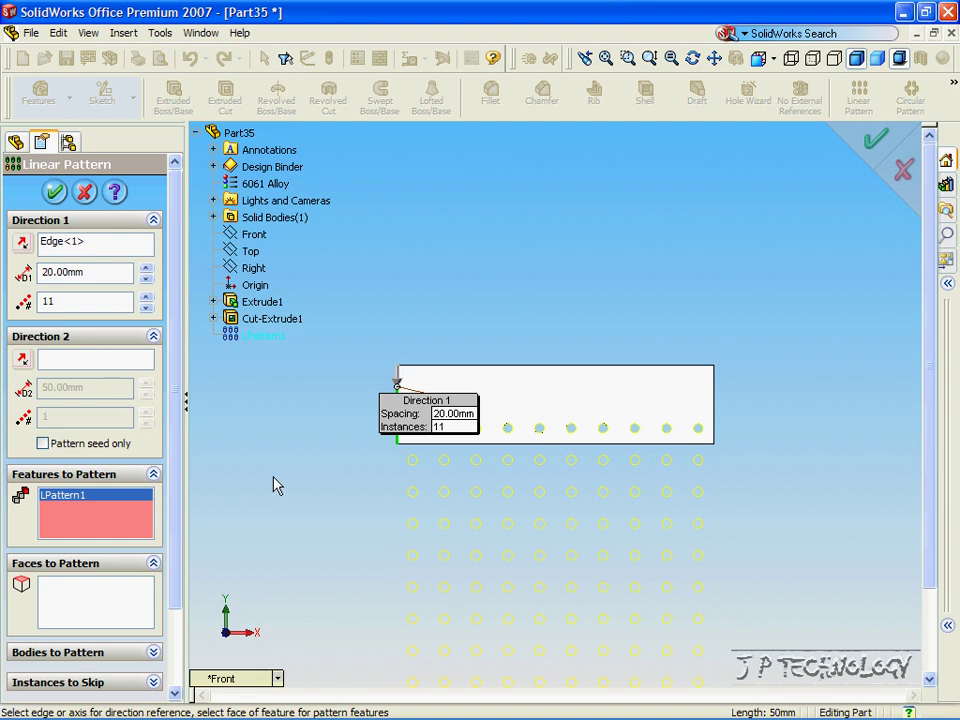
pyautogui.click(23, 244)
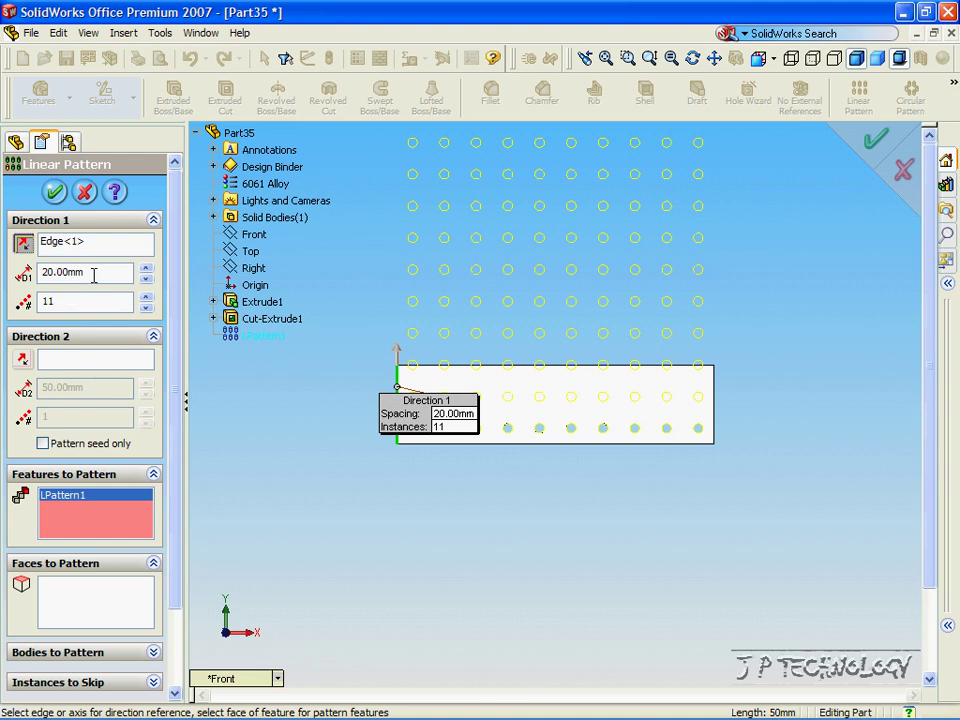
# - Set 10 mm spacing and 4 instances, apply LPattern2, and inspect the hole grid
pyautogui.moveTo(89, 274); pyautogui.dragTo(3, 281)
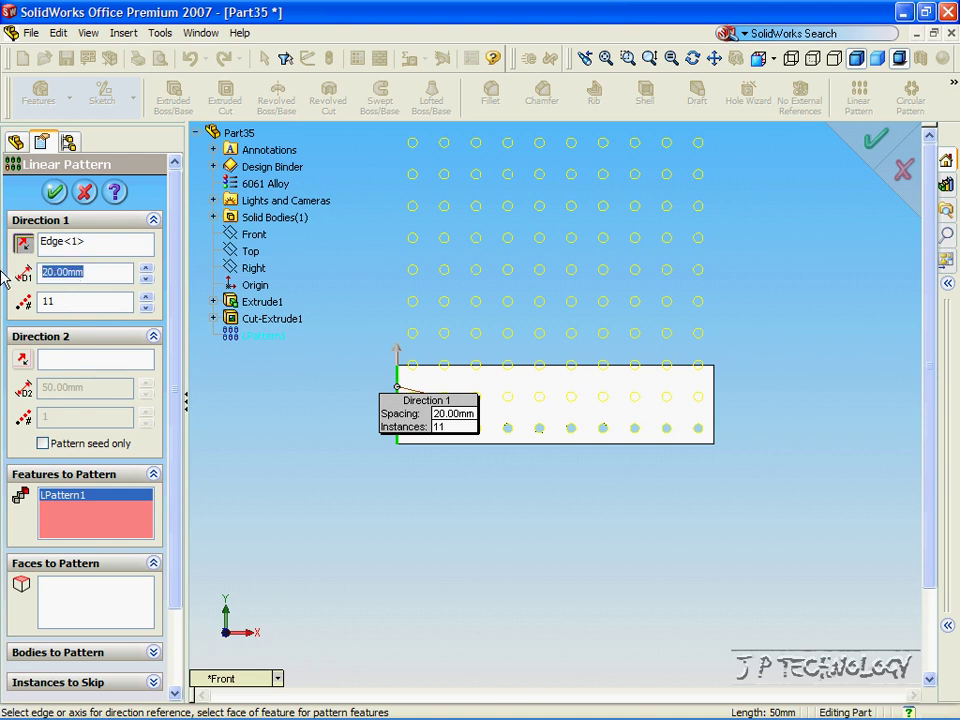
pyautogui.write('10')
pyautogui.press('Return')
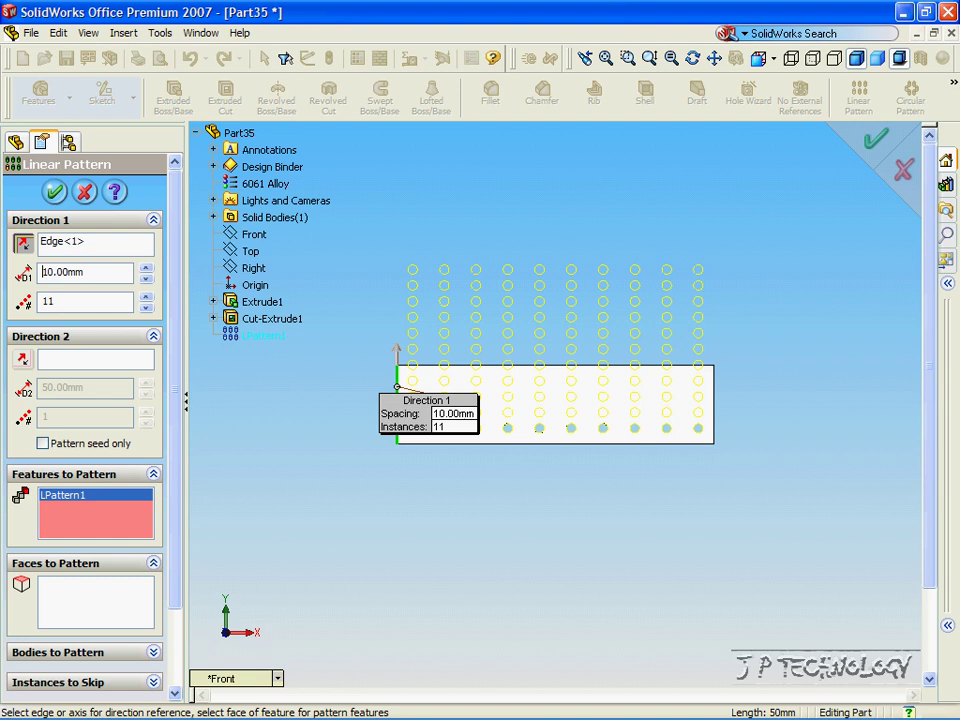
pyautogui.press('Tab')
pyautogui.write('4')
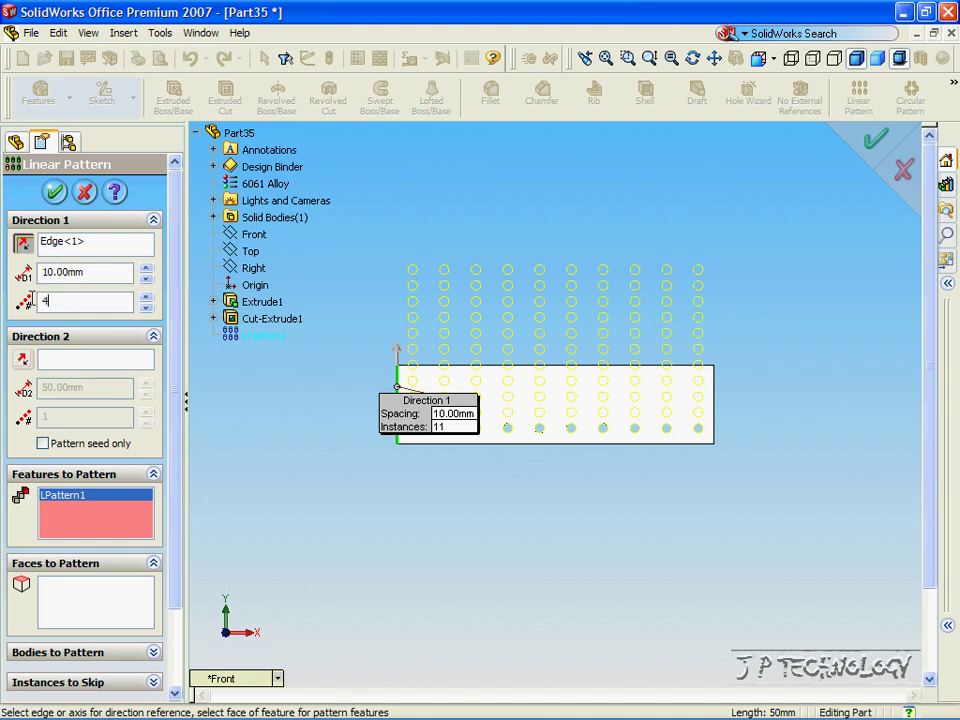
pyautogui.click(45, 193)
pyautogui.moveTo(300, 280); pyautogui.dragTo(338, 404, button='middle')
pyautogui.hotkey('ctrl', '1')
pyautogui.press('Right')
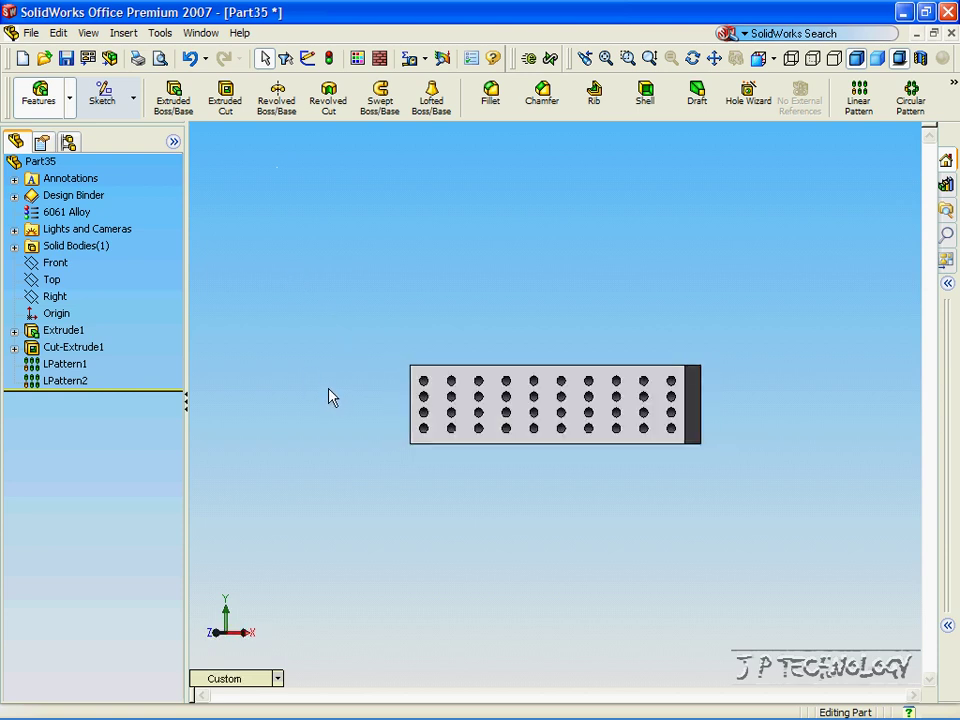
pyautogui.press('Left')
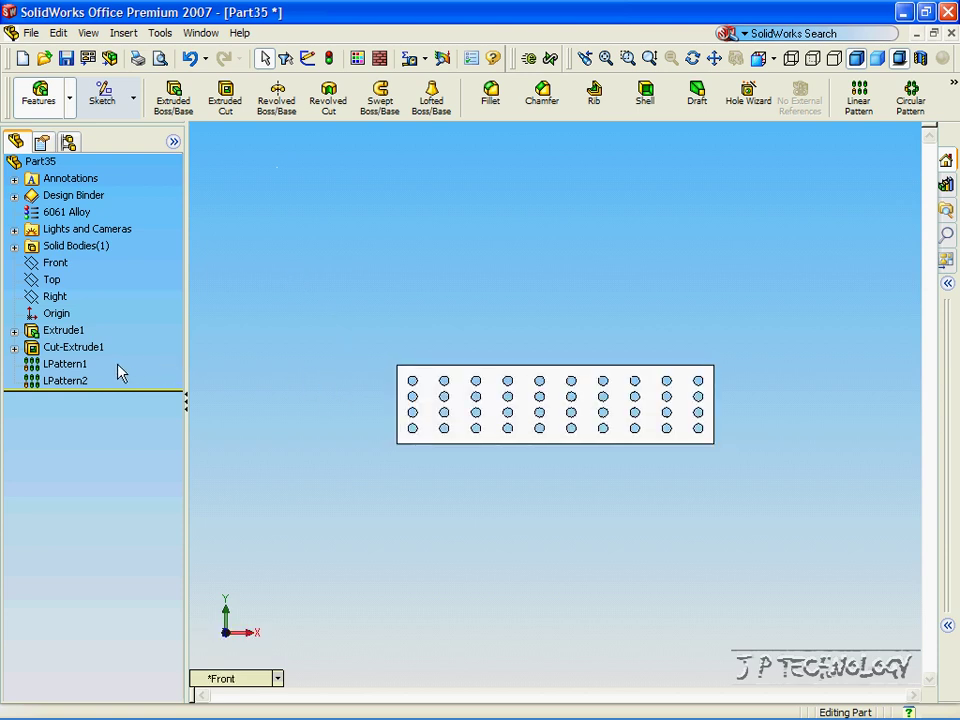
# - Select LPattern1 and LPattern2 in the FeatureManager tree and suppress both
pyautogui.click(81, 366)
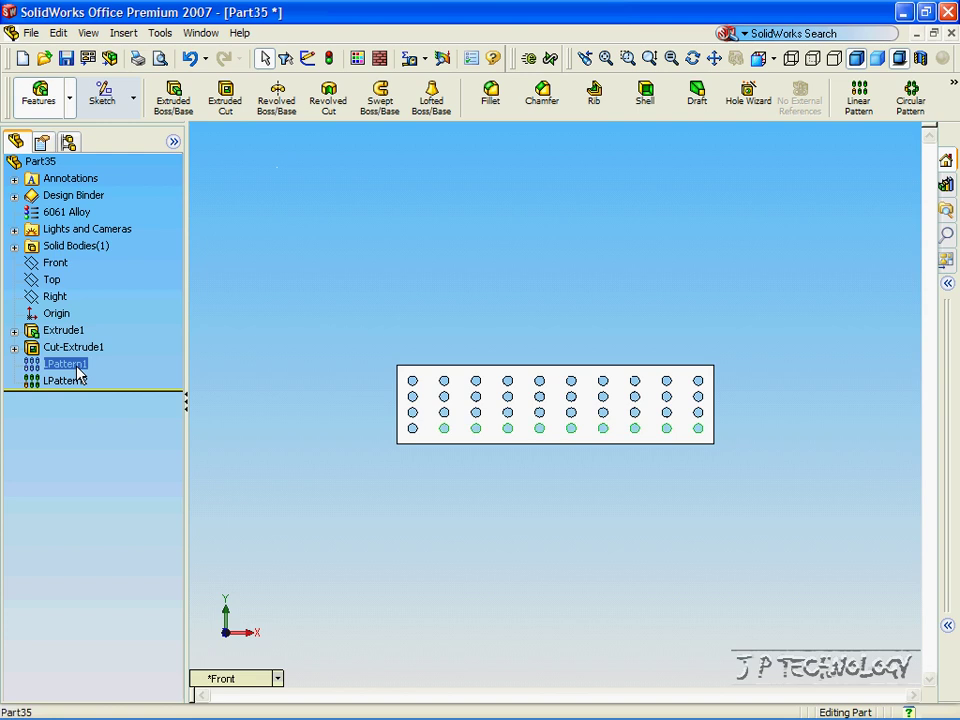
pyautogui.keyDown('ctrl'); pyautogui.click(66, 381); pyautogui.keyUp('ctrl')
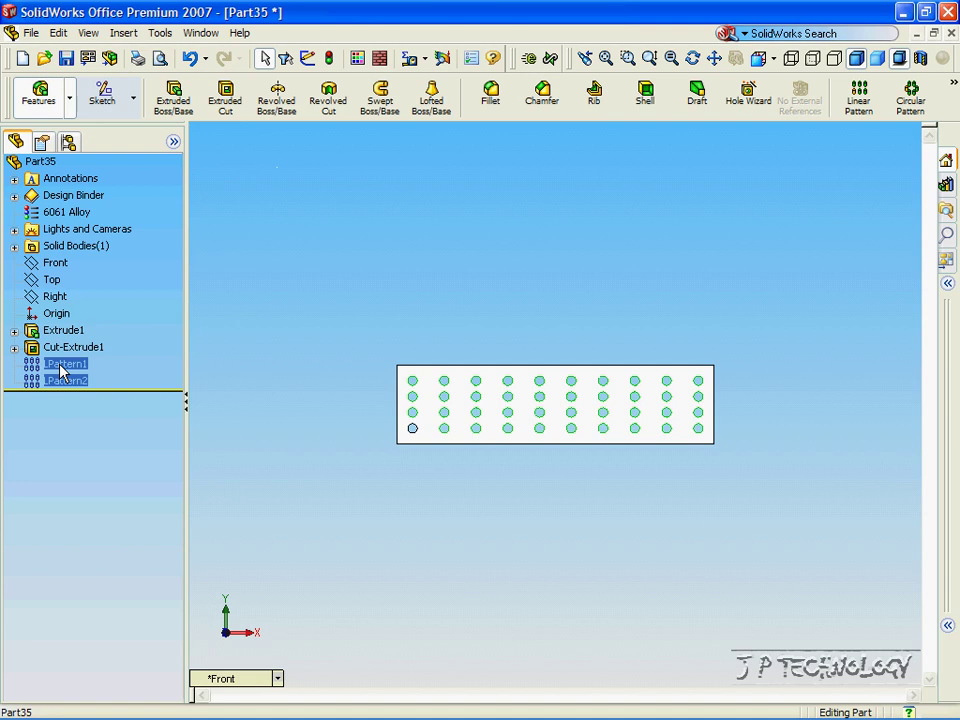
pyautogui.rightClick(60, 369)
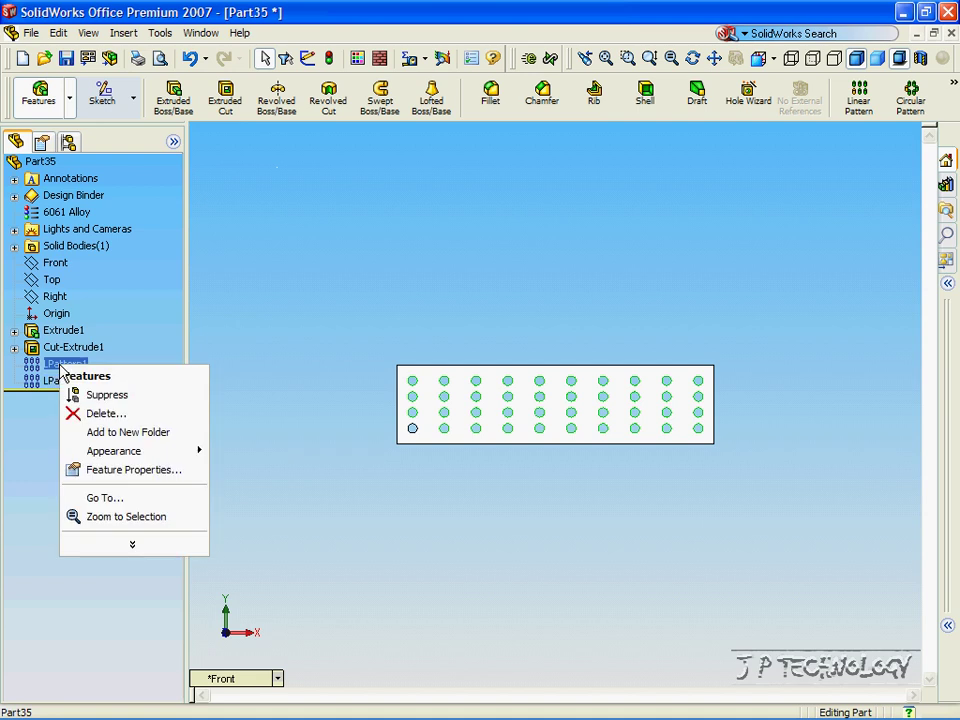
pyautogui.click(103, 396)
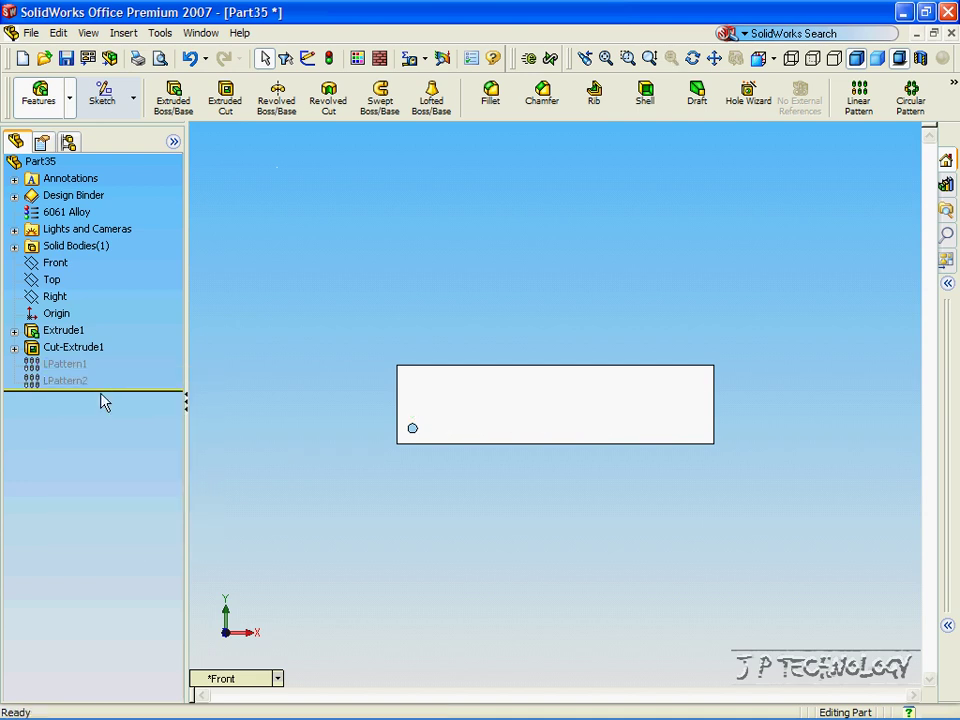
pyautogui.moveTo(328, 456); pyautogui.dragTo(369, 418, button='middle')
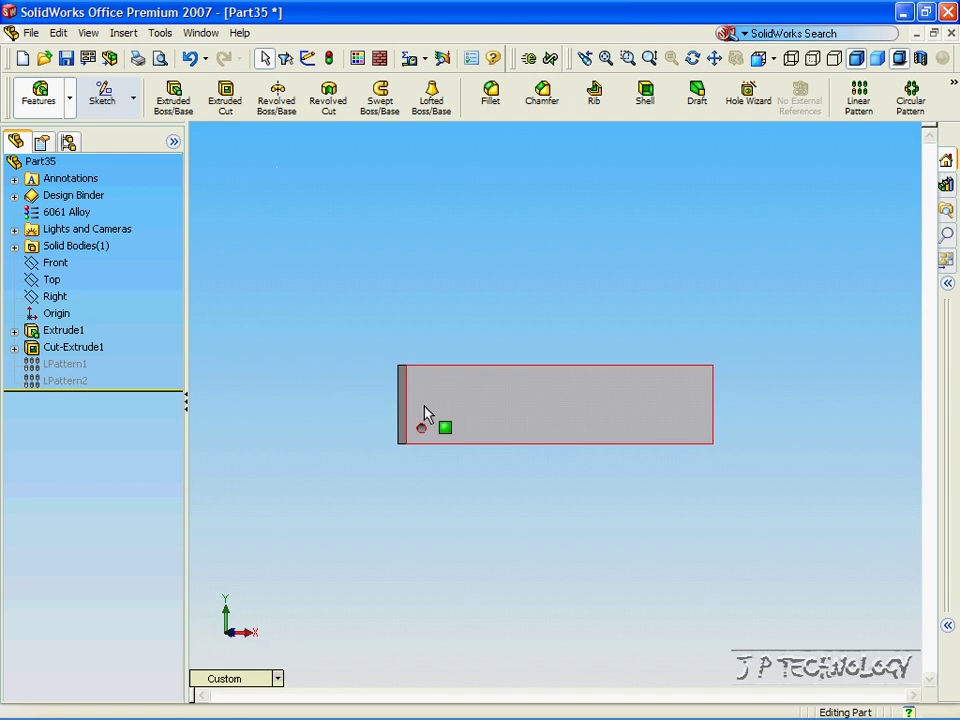
pyautogui.hotkey('ctrl', '1')
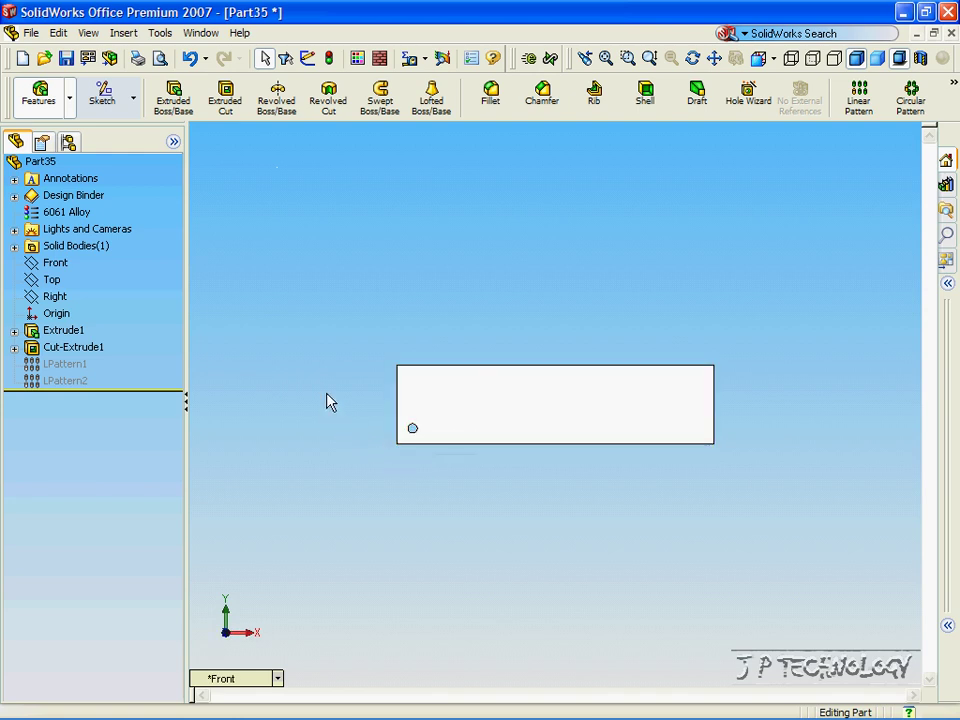
# - On the bar's front face, draw a centerline from the lower-left corner to the right edge
pyautogui.click(540, 408)
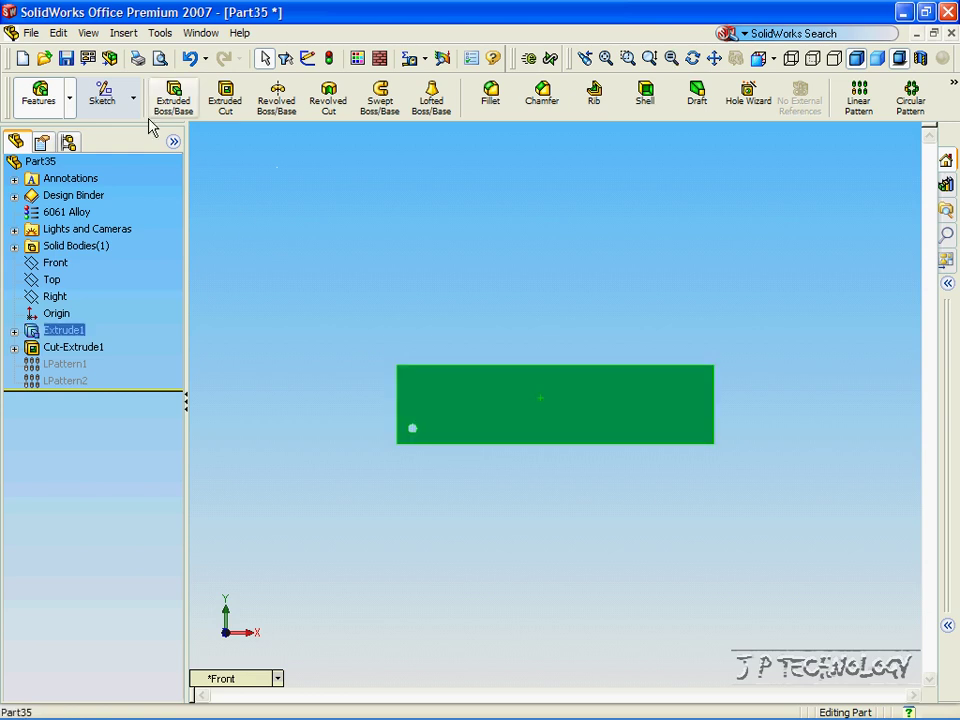
pyautogui.click(102, 95)
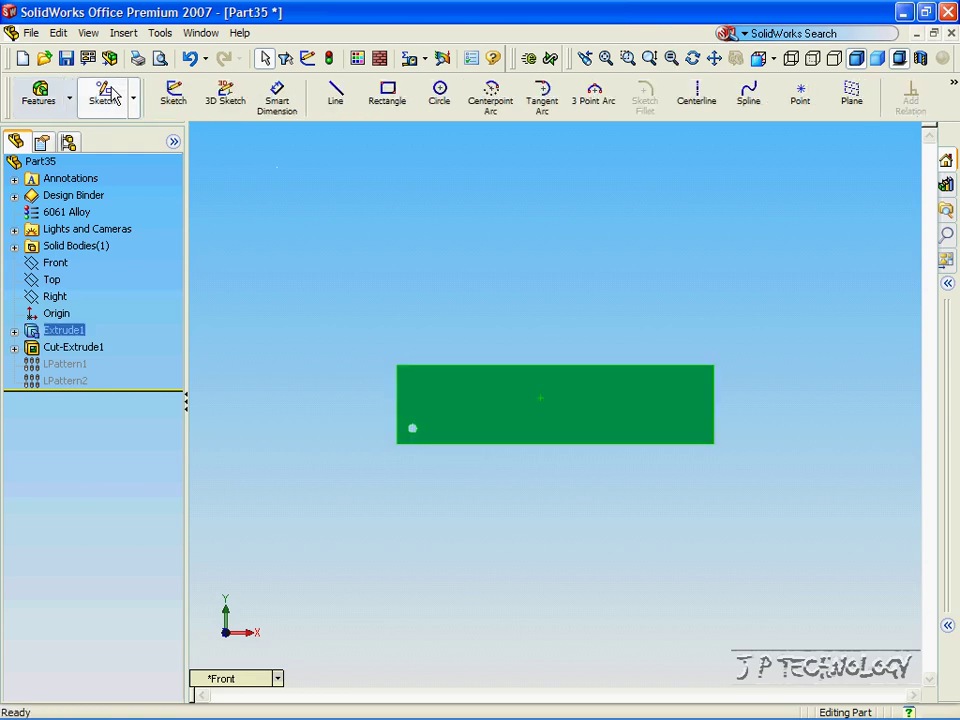
pyautogui.click(692, 98)
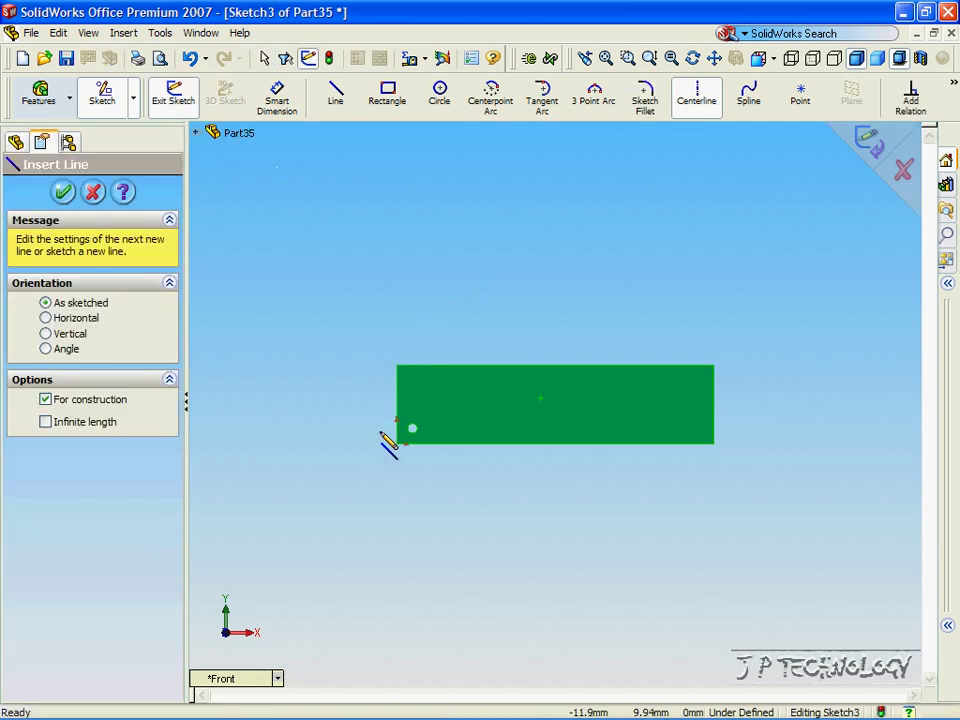
pyautogui.click(397, 444)
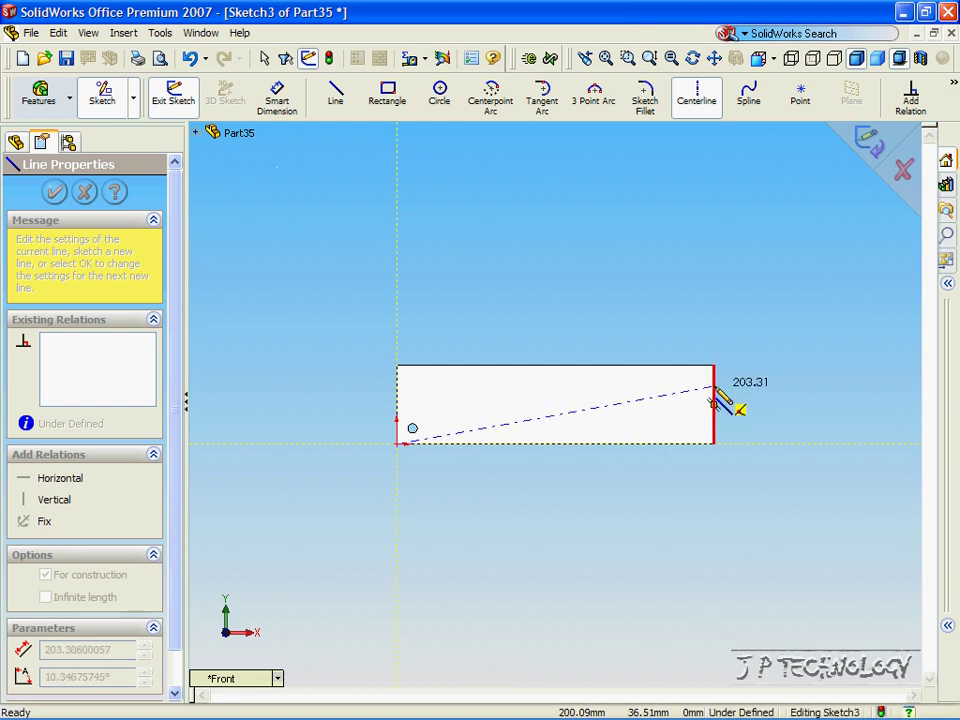
pyautogui.click(713, 383)
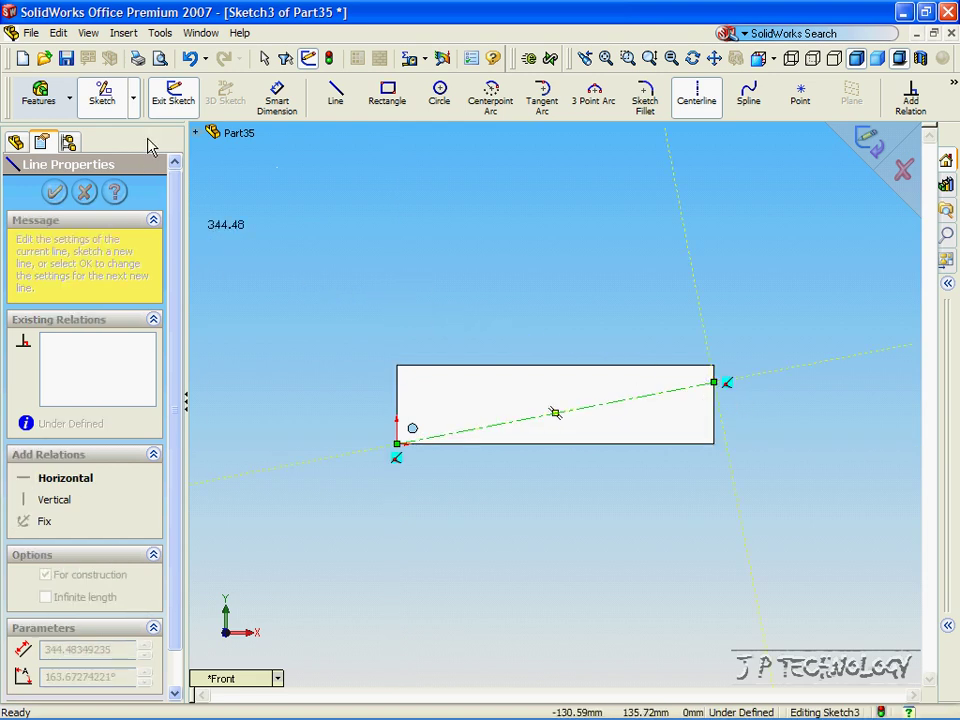
# - Try dimensioning the centerline: an 11.00° angle, then a cancelled 38.88 vertical distance
pyautogui.click(279, 104)
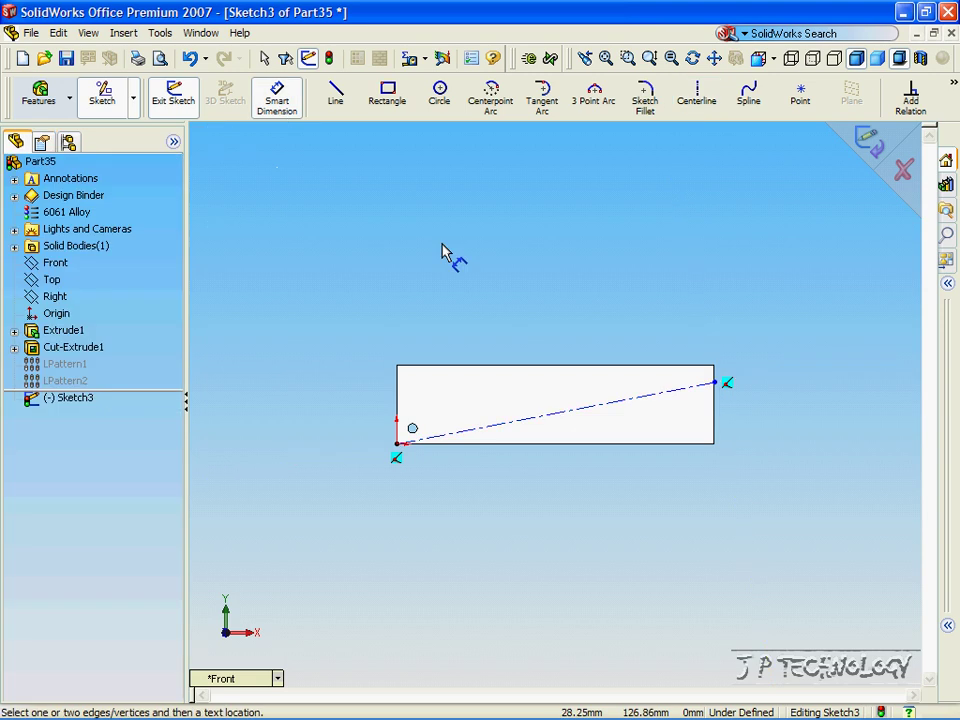
pyautogui.click(613, 410)
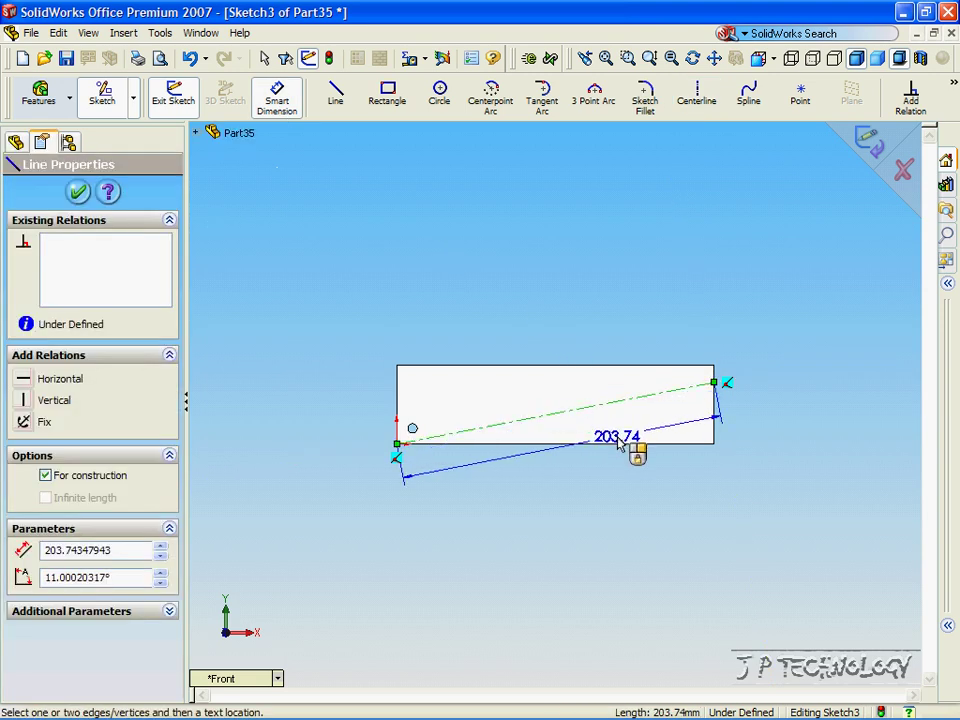
pyautogui.click(630, 442)
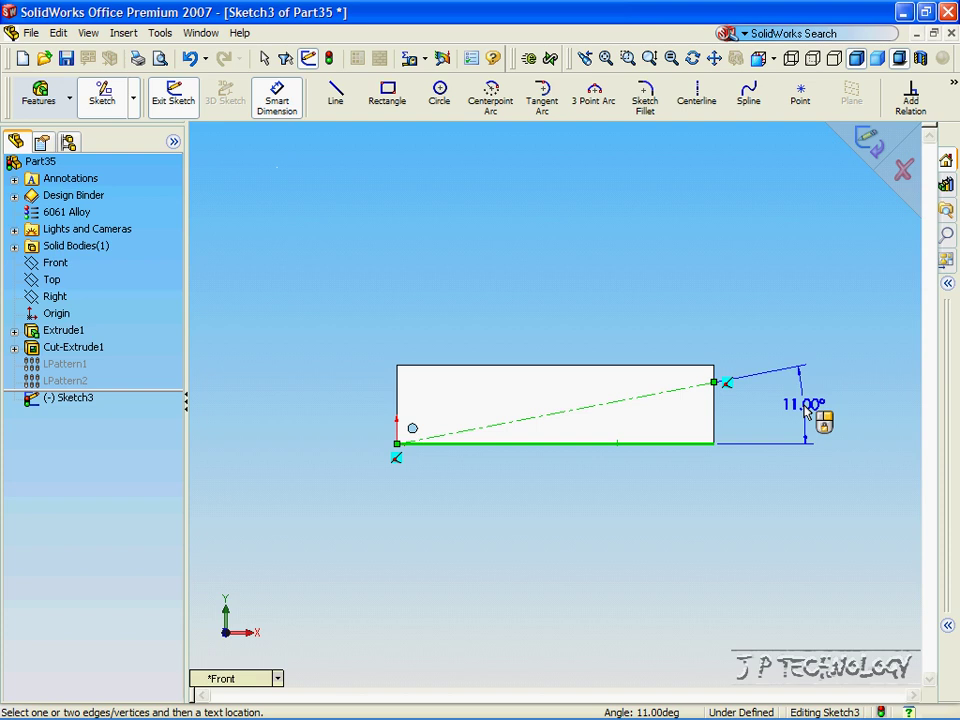
pyautogui.click(816, 422)
pyautogui.click(763, 433)
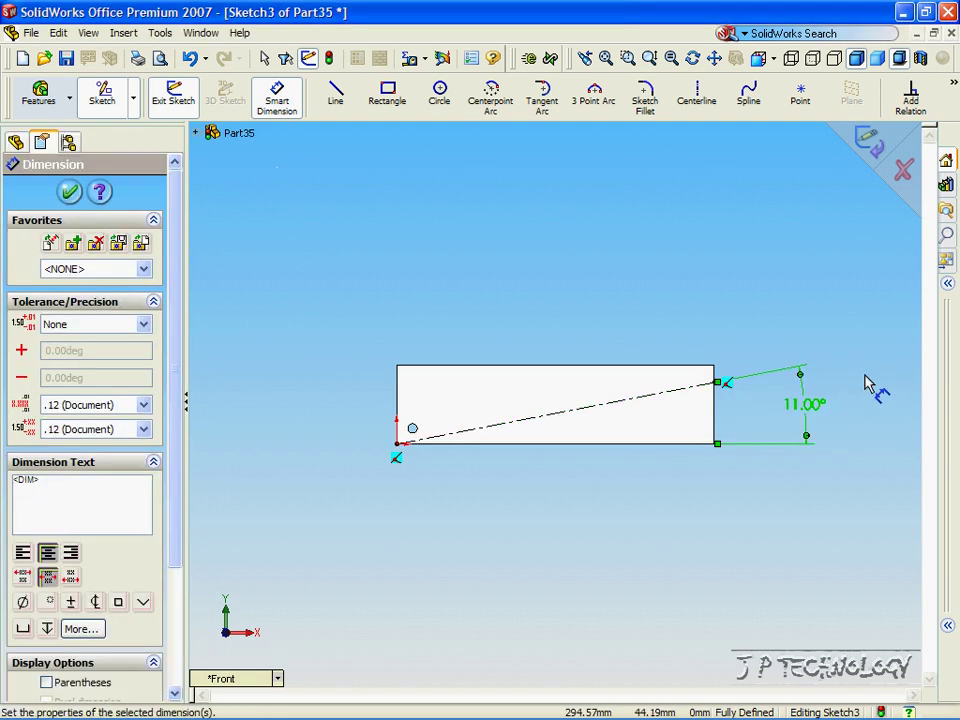
pyautogui.press('Escape')
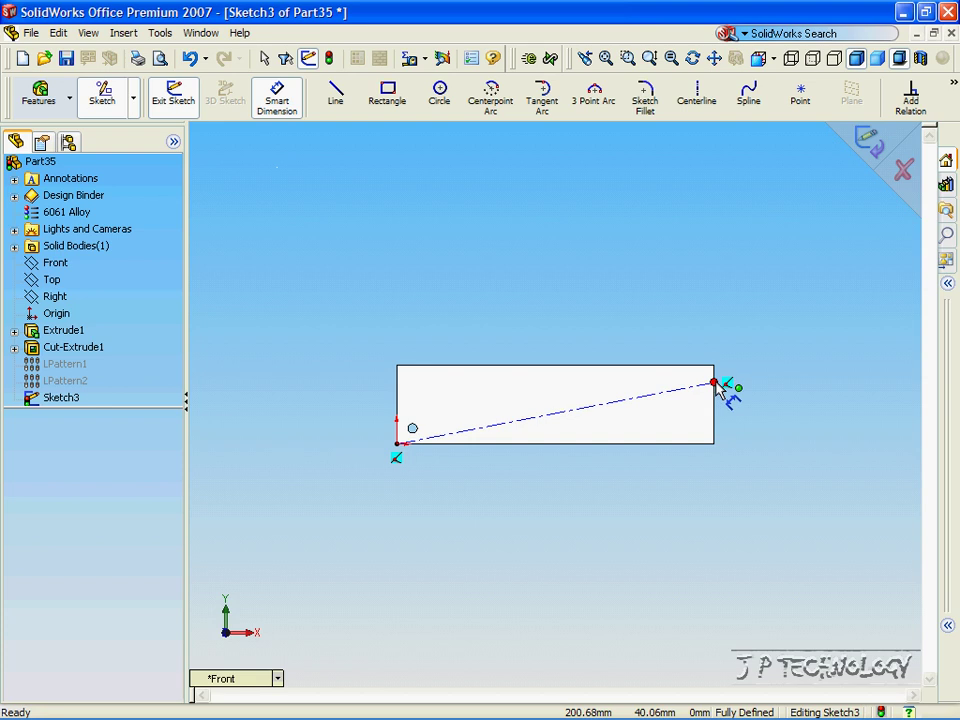
pyautogui.click(720, 384)
pyautogui.click(718, 450)
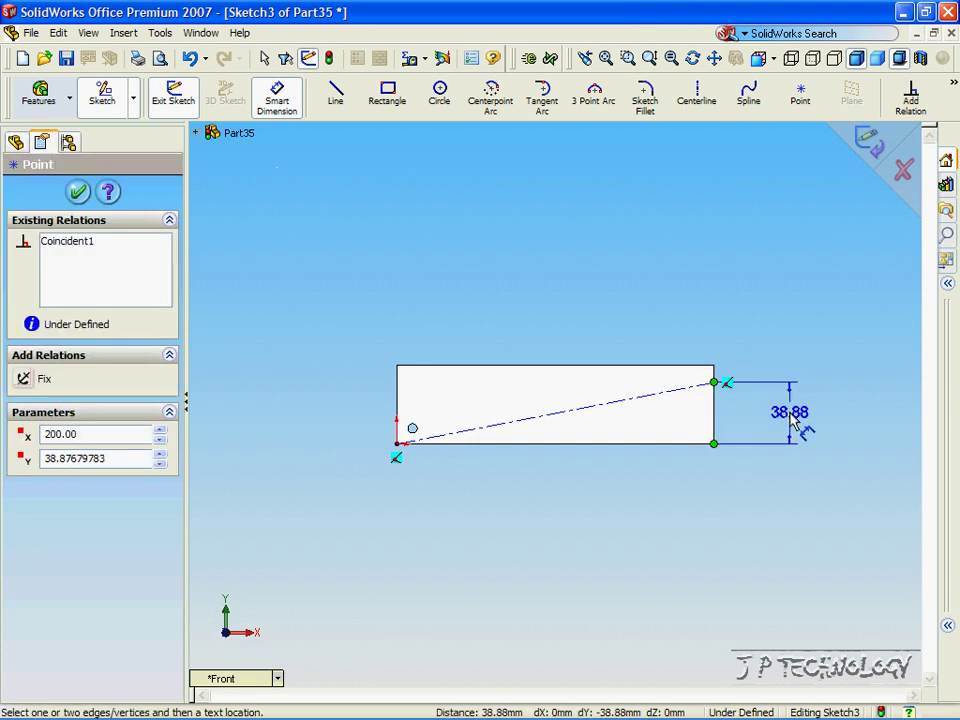
pyautogui.click(792, 419)
pyautogui.click(849, 381)
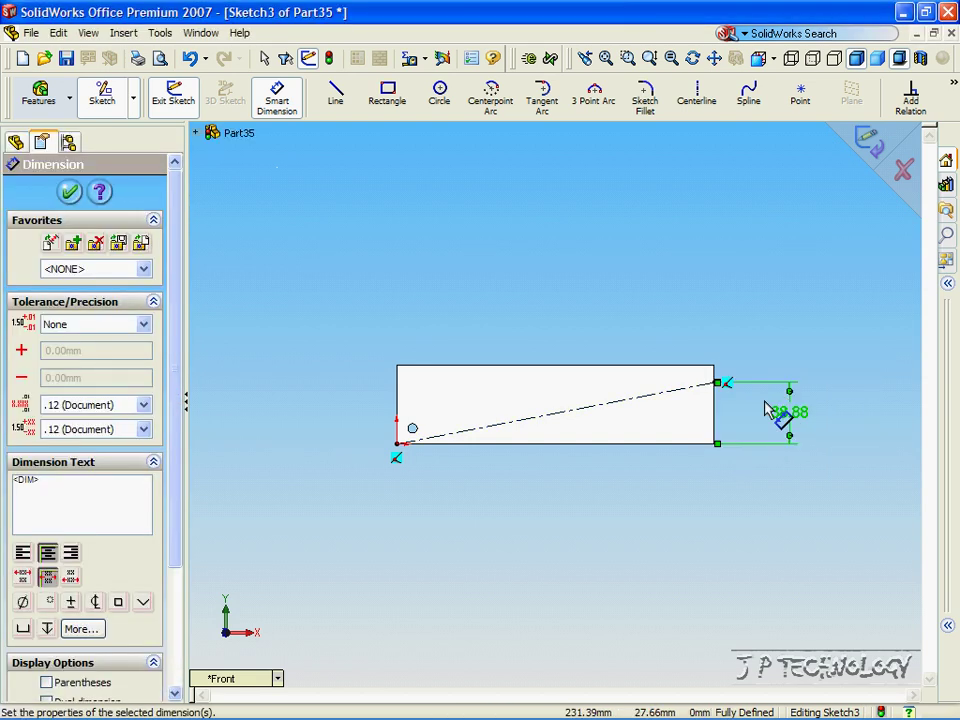
pyautogui.press('Escape')
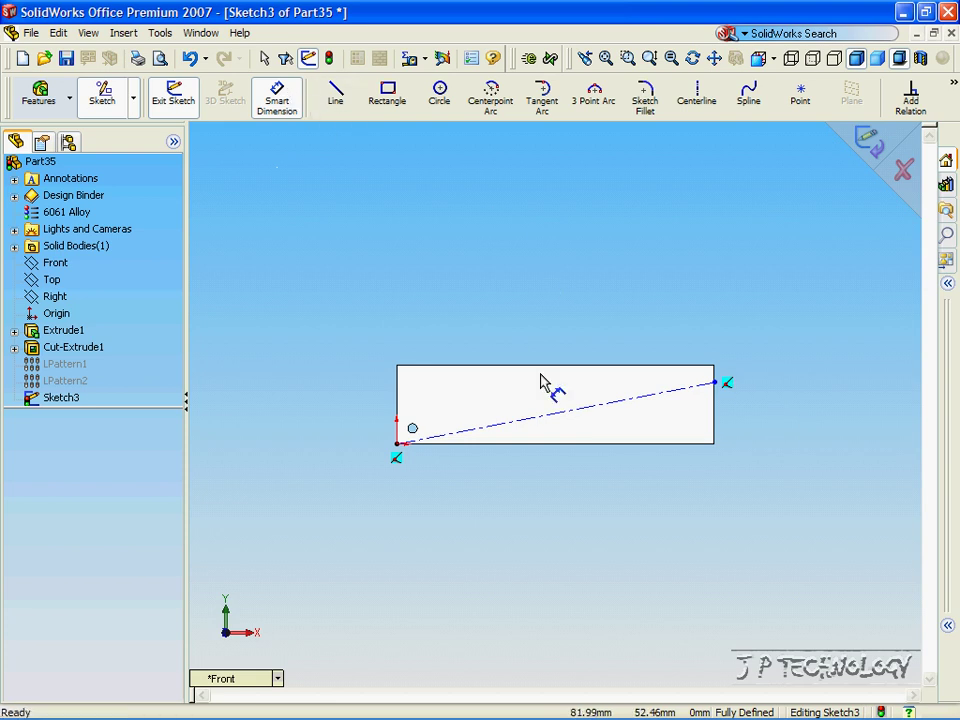
# - Dimension the centerline at 5° to the bar's bottom edge
pyautogui.click(592, 414)
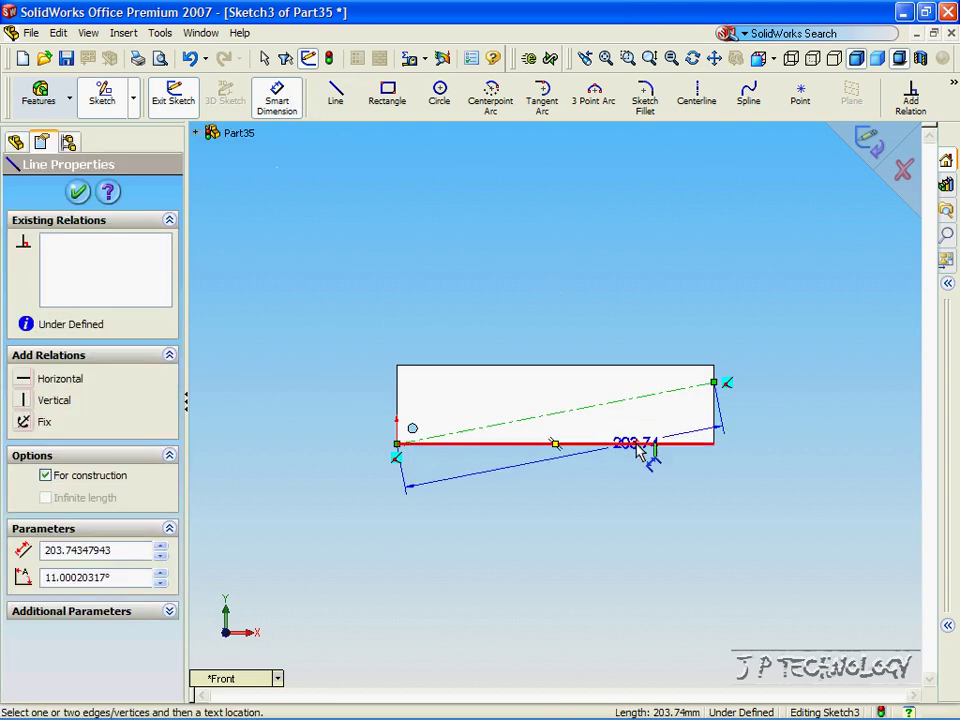
pyautogui.click(638, 443)
pyautogui.click(772, 437)
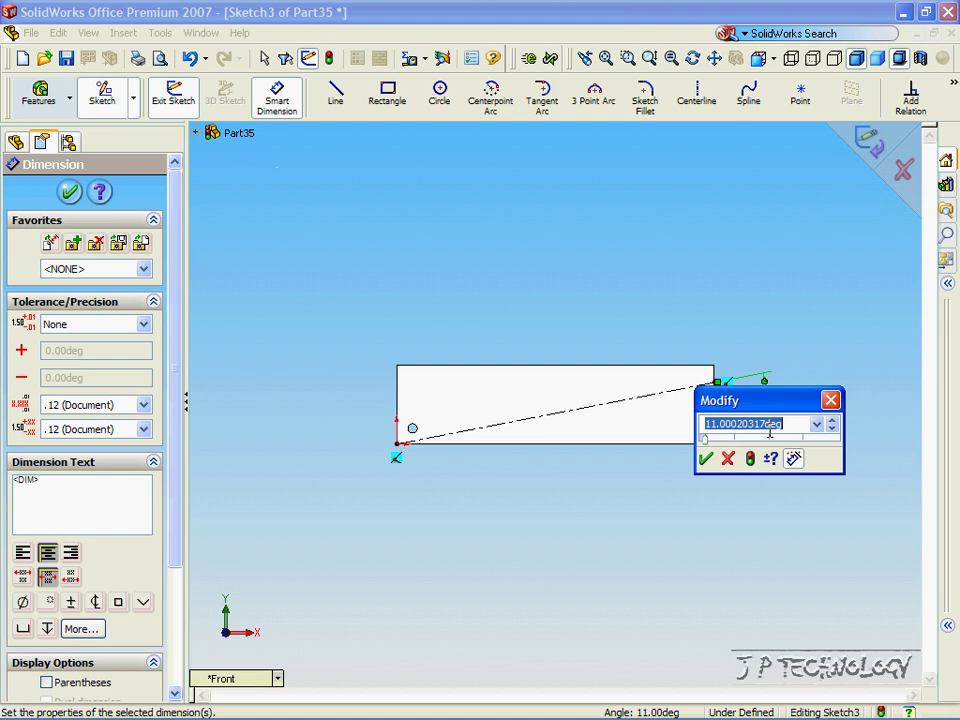
pyautogui.write('5')
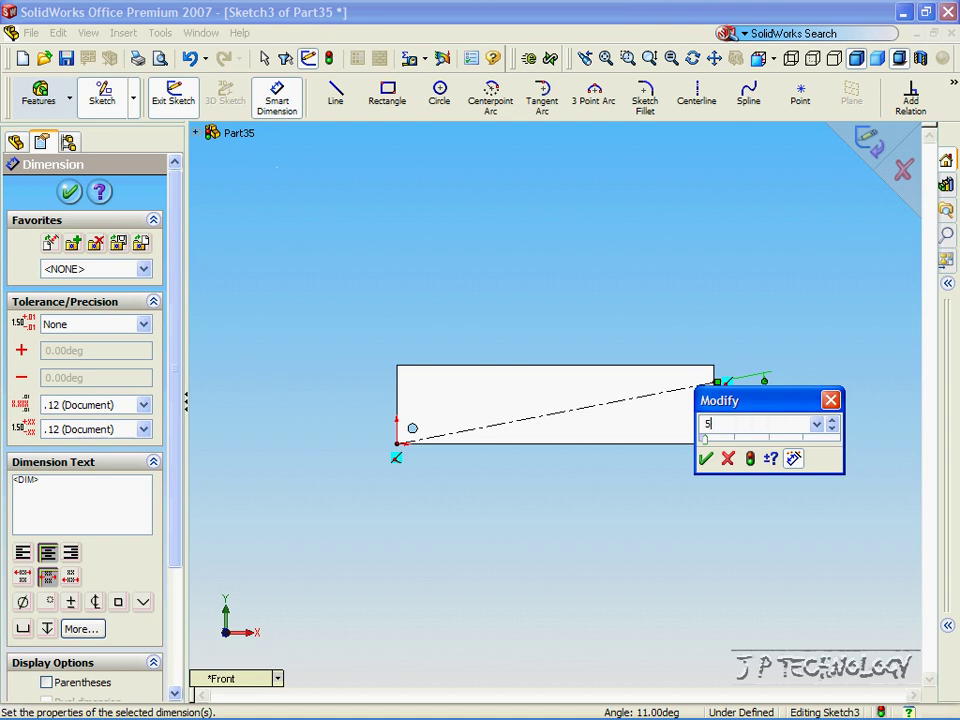
pyautogui.click(706, 458)
pyautogui.click(69, 191)
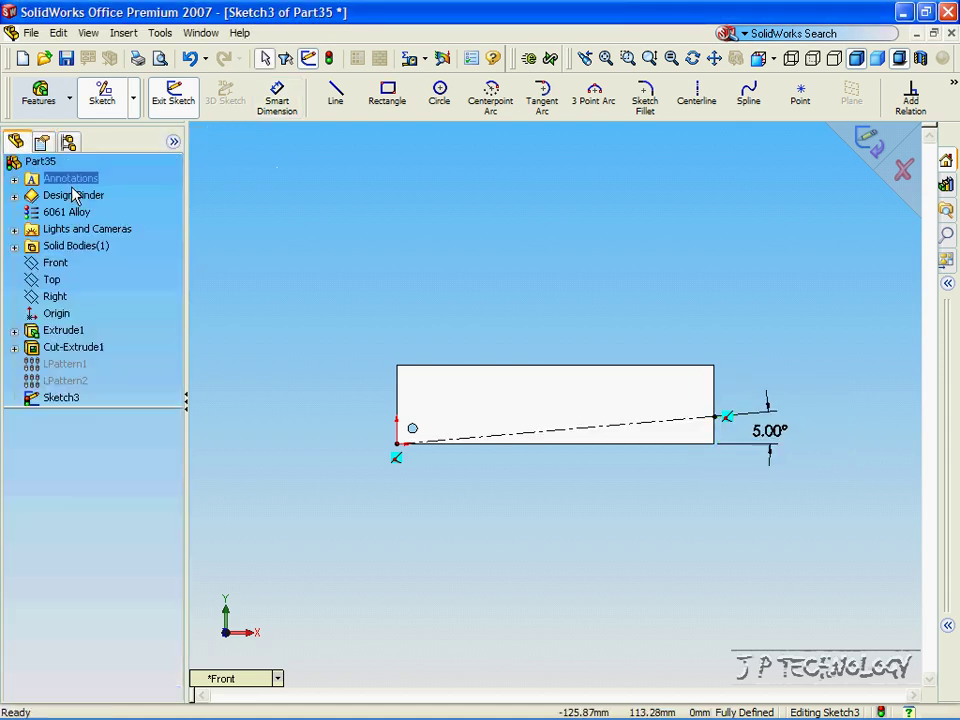
# - Pattern Cut-Extrude1 along the 5° centerline with 20 mm spacing and 10 instances
pyautogui.click(42, 90)
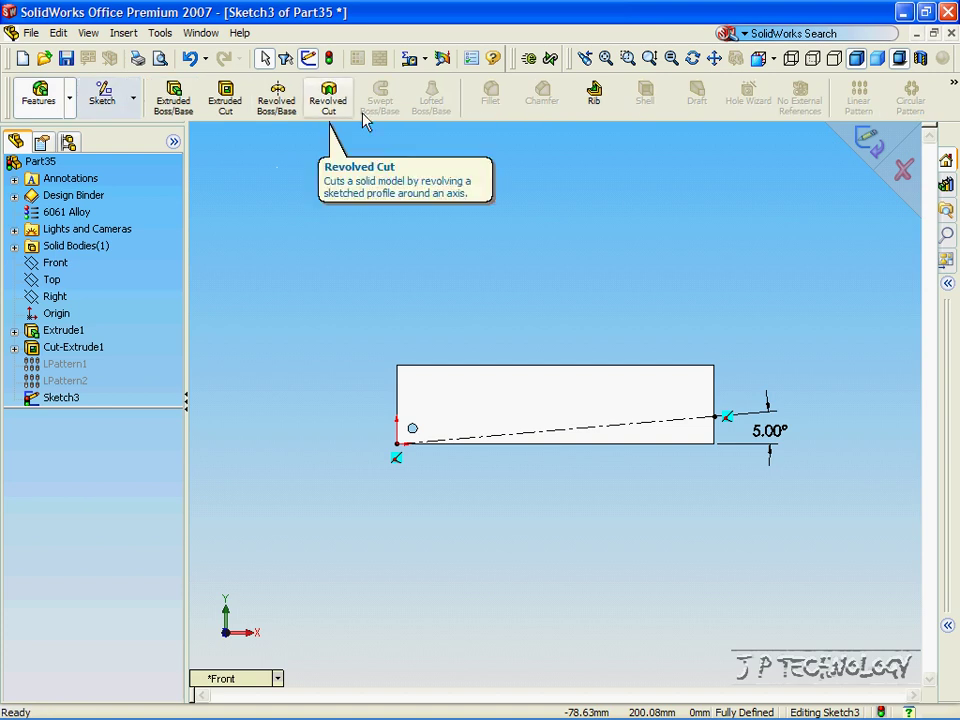
pyautogui.click(859, 106)
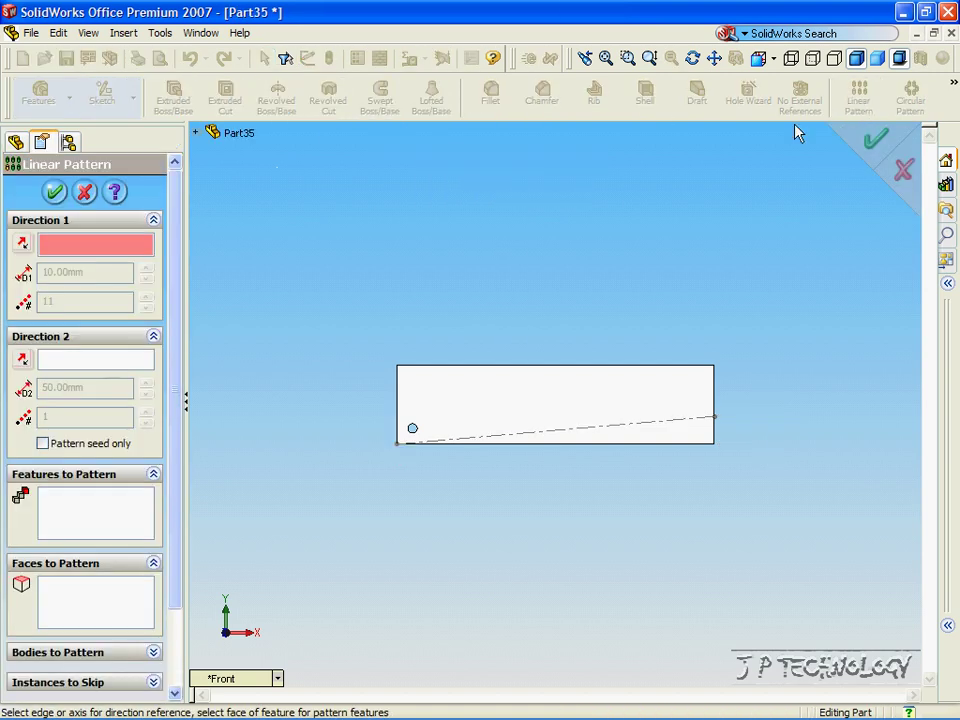
pyautogui.click(521, 440)
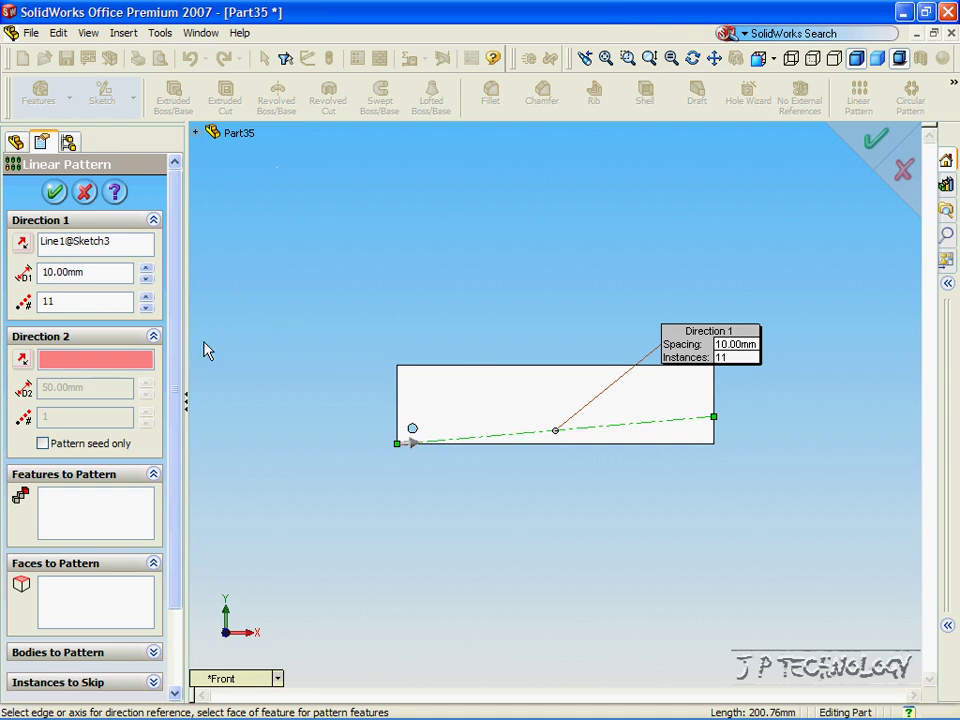
pyautogui.click(88, 517)
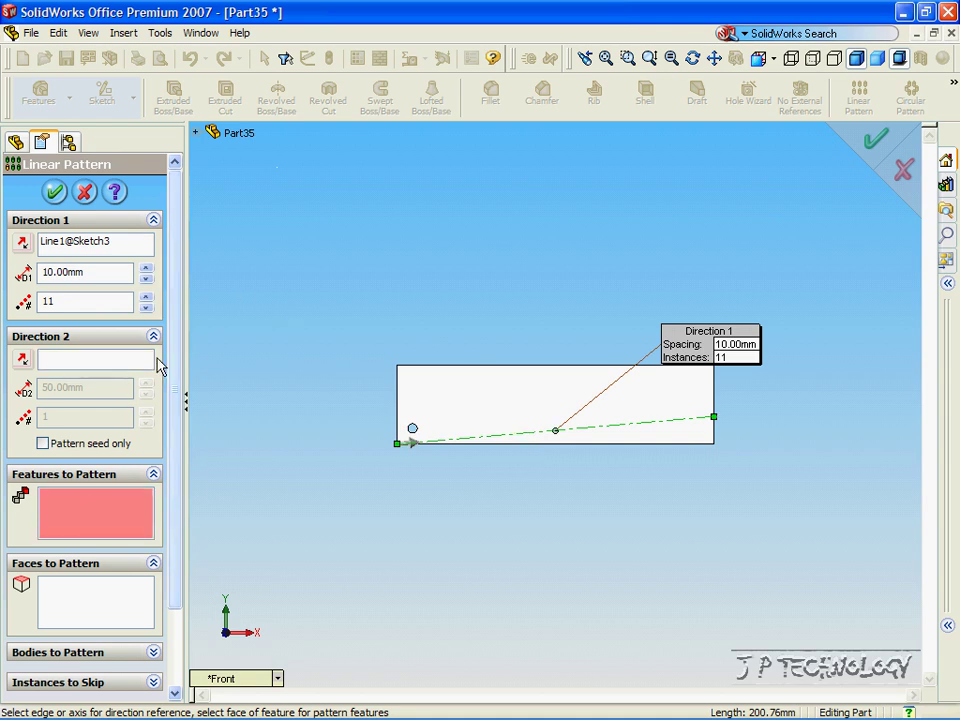
pyautogui.click(197, 133)
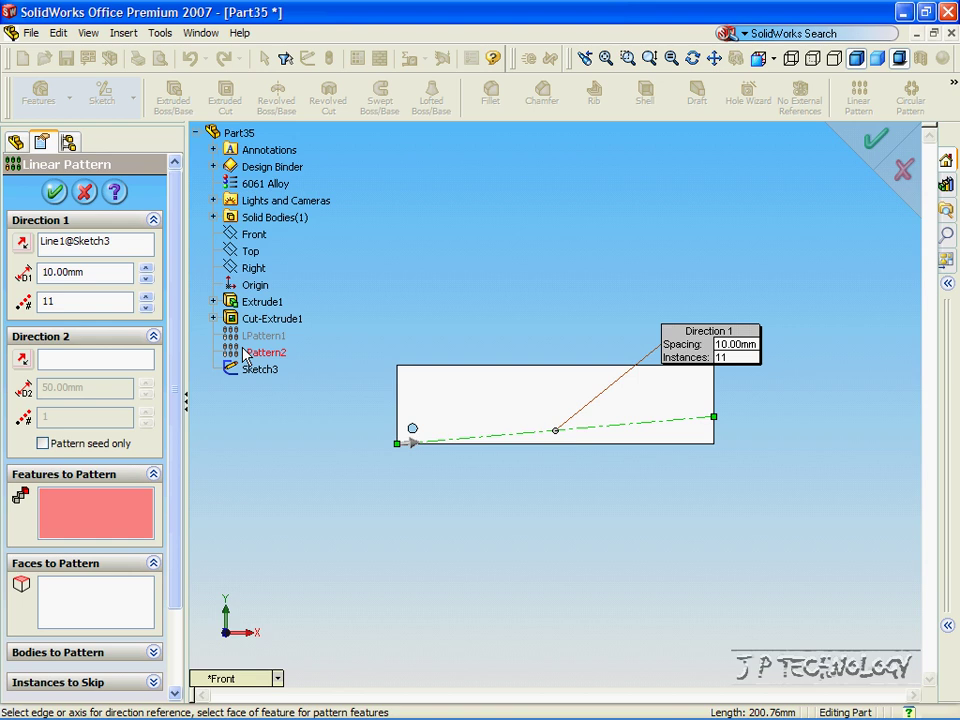
pyautogui.click(266, 318)
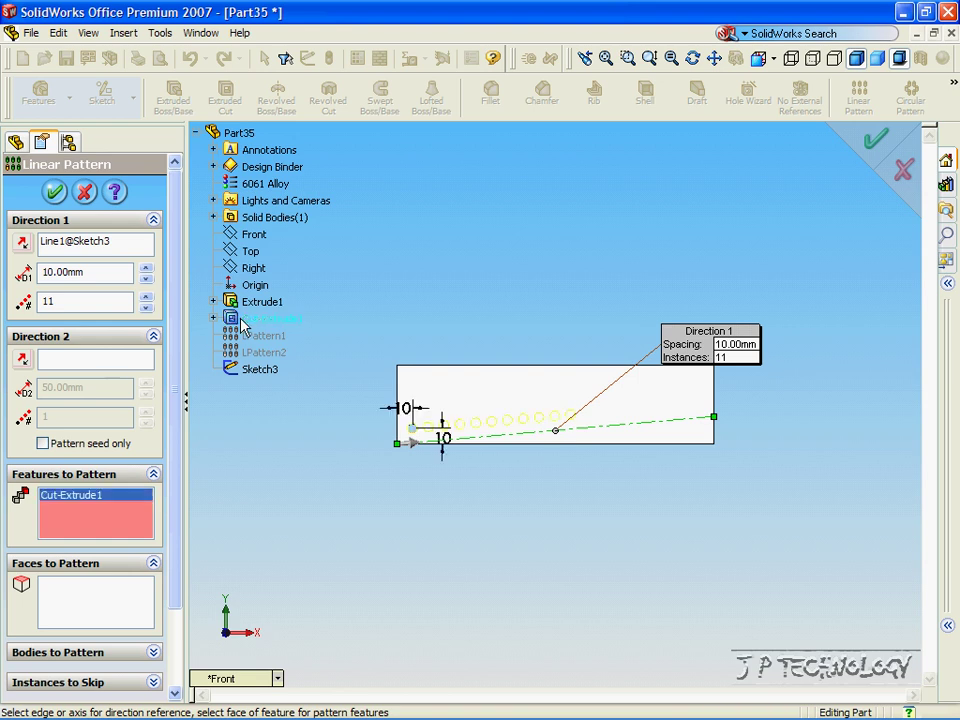
pyautogui.doubleClick(103, 271)
pyautogui.write('20')
pyautogui.click(70, 300)
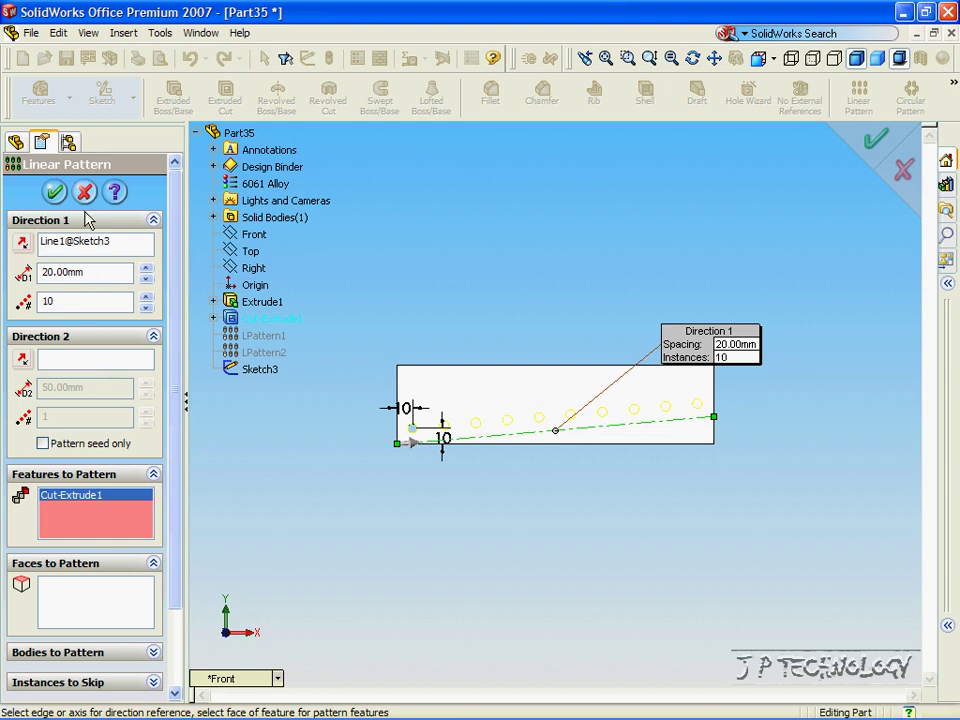
pyautogui.click(54, 191)
pyautogui.press('Right')
pyautogui.press('Right')
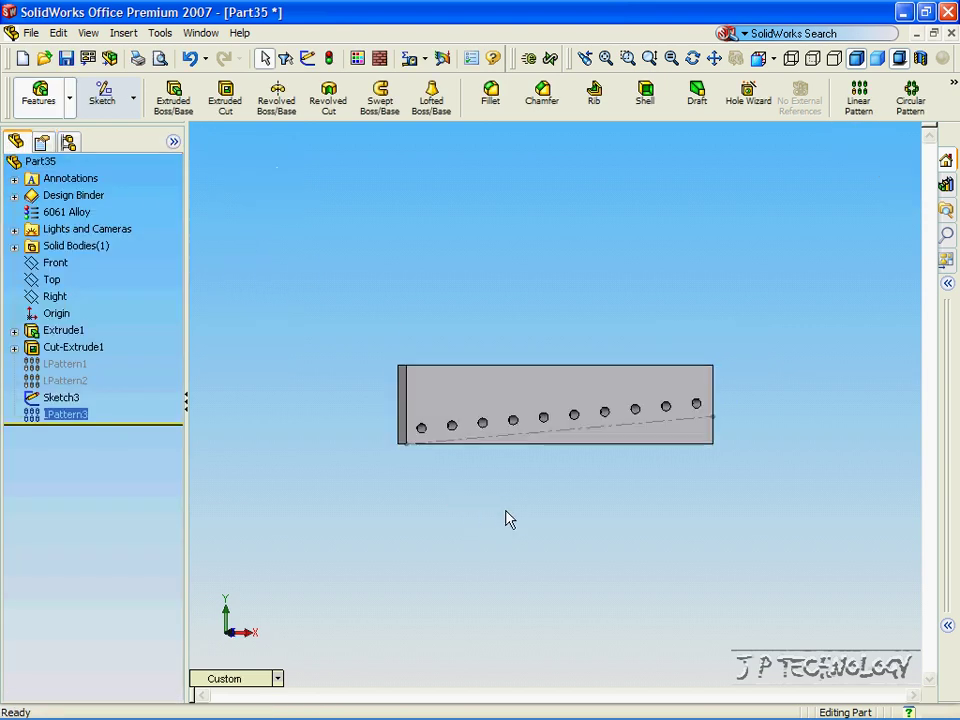
pyautogui.press('Left')
pyautogui.press('Left')
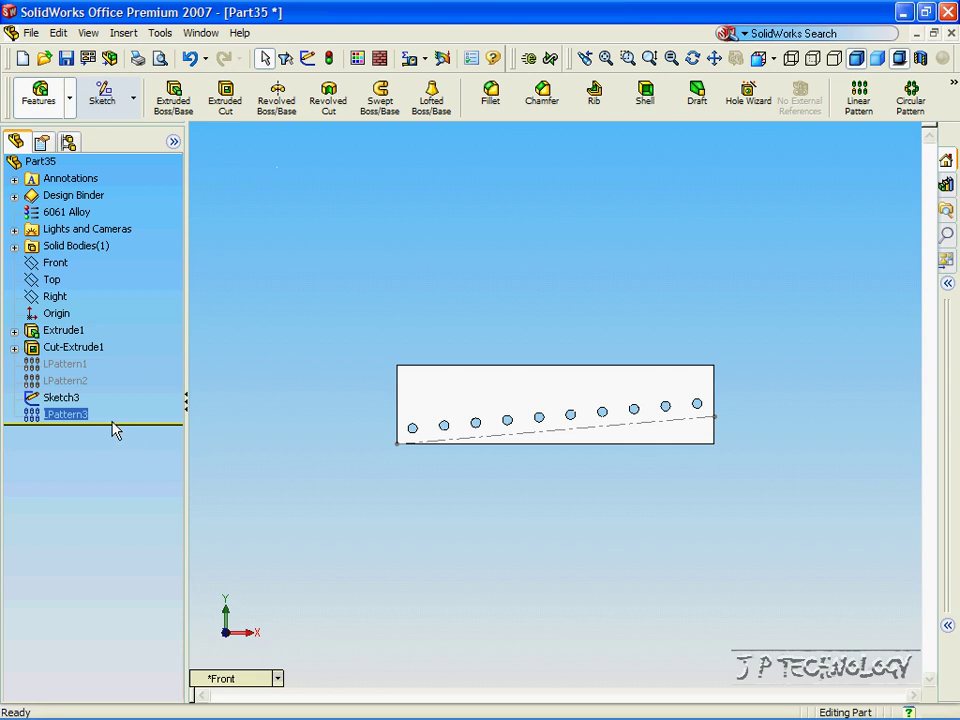
# - Change Sketch3's construction-line angle from 5° to 20° and rebuild the hole pattern
pyautogui.rightClick(60, 398)
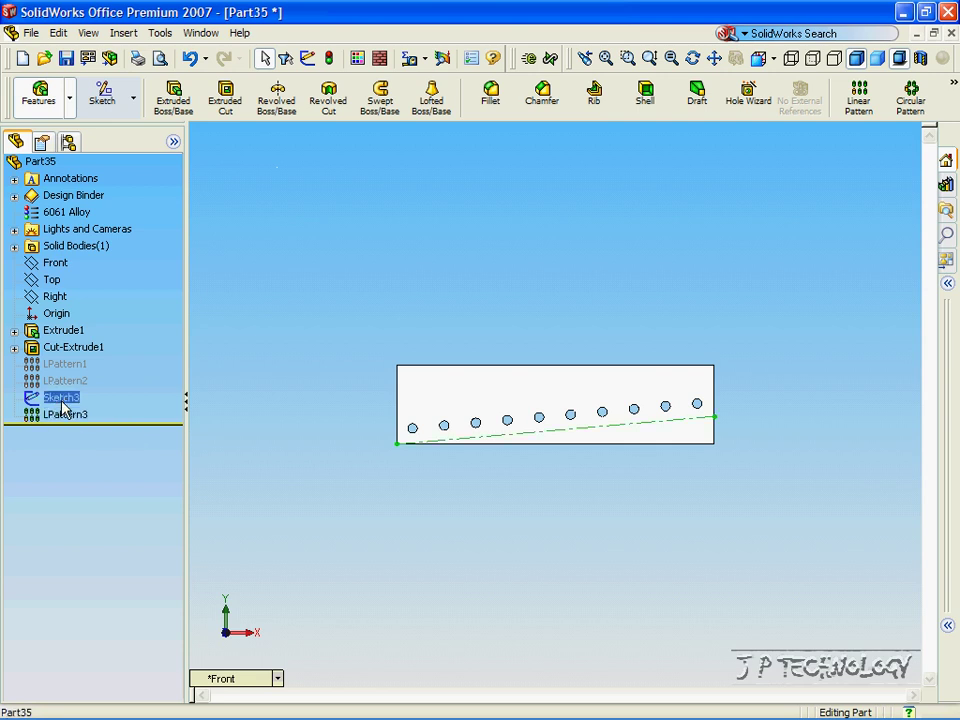
pyautogui.click(92, 432)
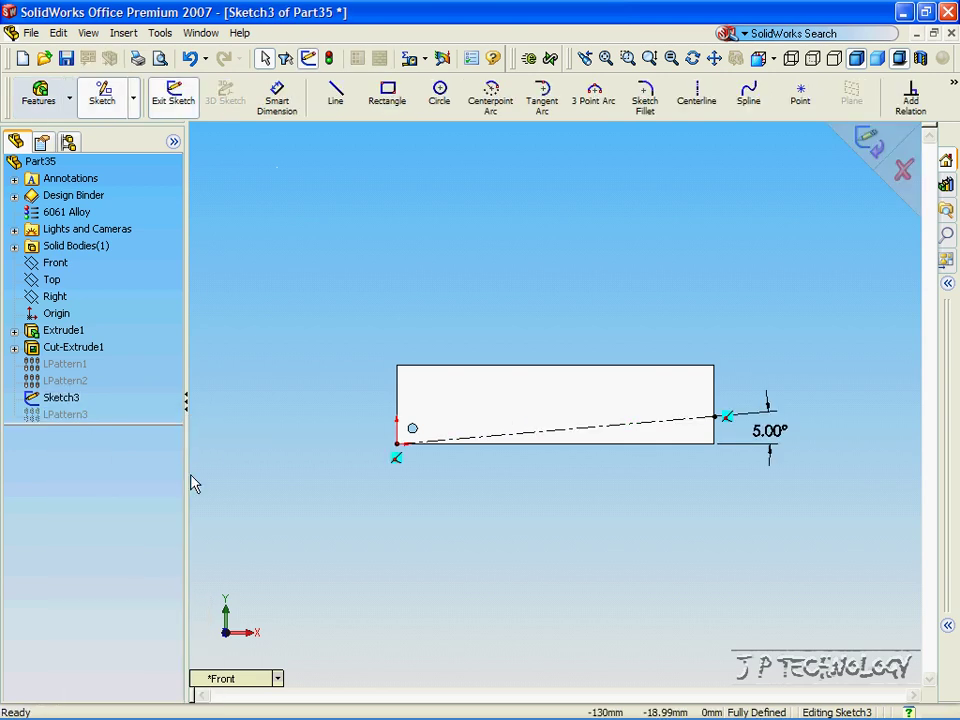
pyautogui.doubleClick(770, 432)
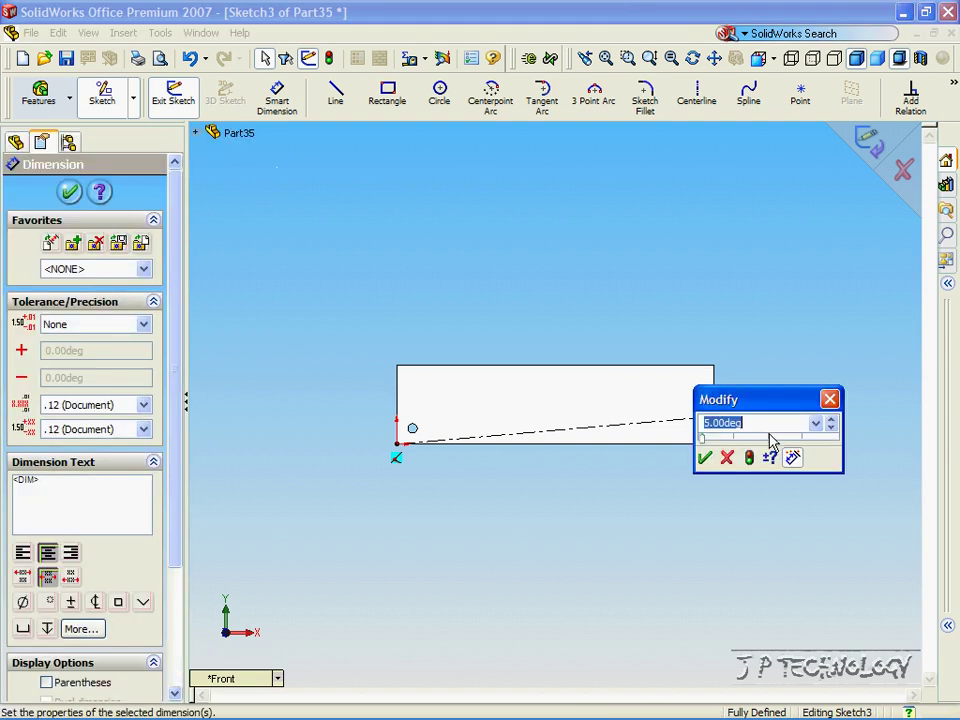
pyautogui.write('20')
pyautogui.press('Return')
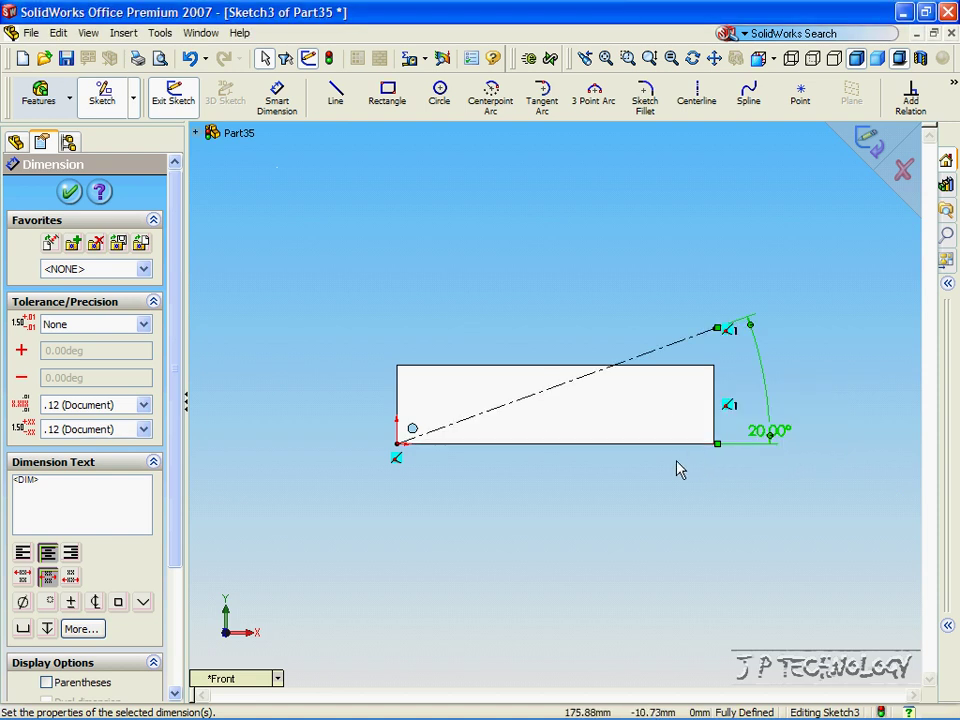
pyautogui.click(868, 145)
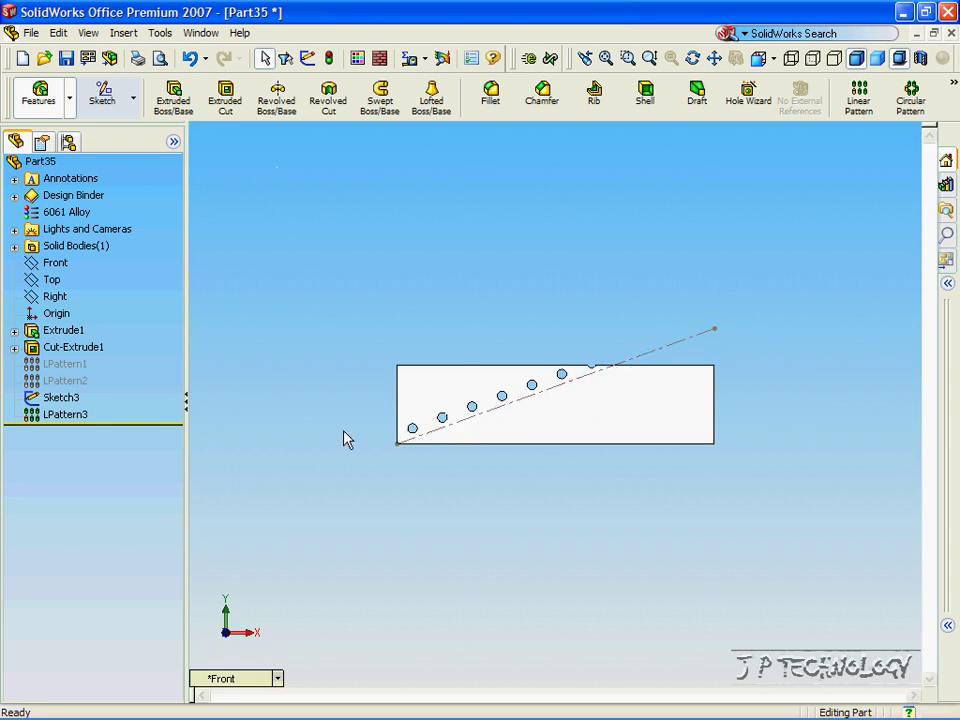
# - Delete Sketch3 together with LPattern3, confirming removal of dependent items
pyautogui.click(64, 400)
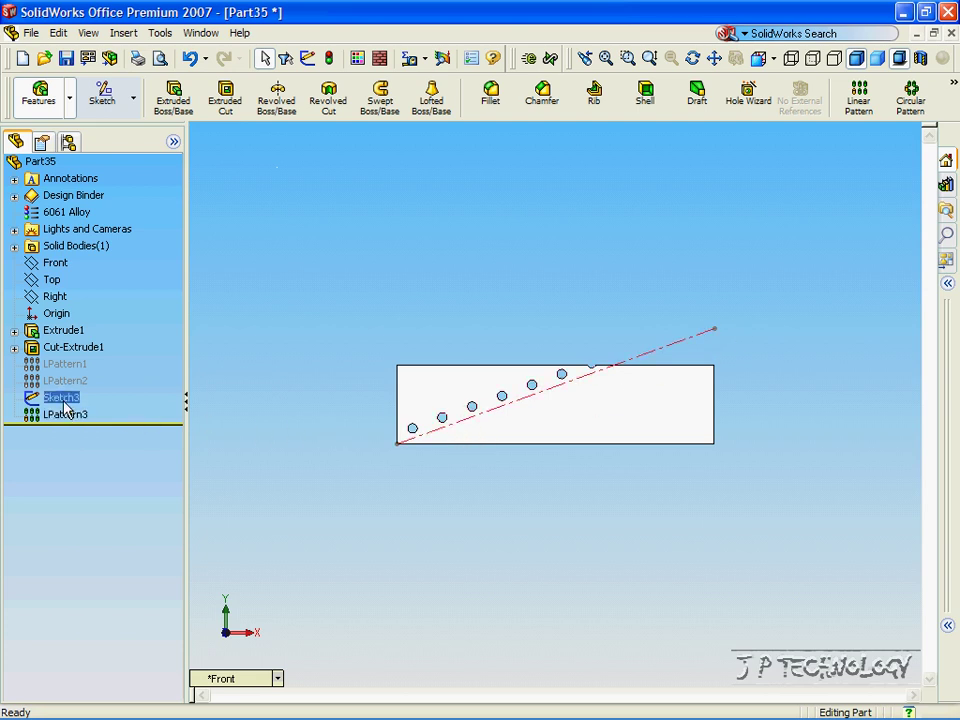
pyautogui.keyDown('ctrl'); pyautogui.click(66, 414); pyautogui.keyUp('ctrl')
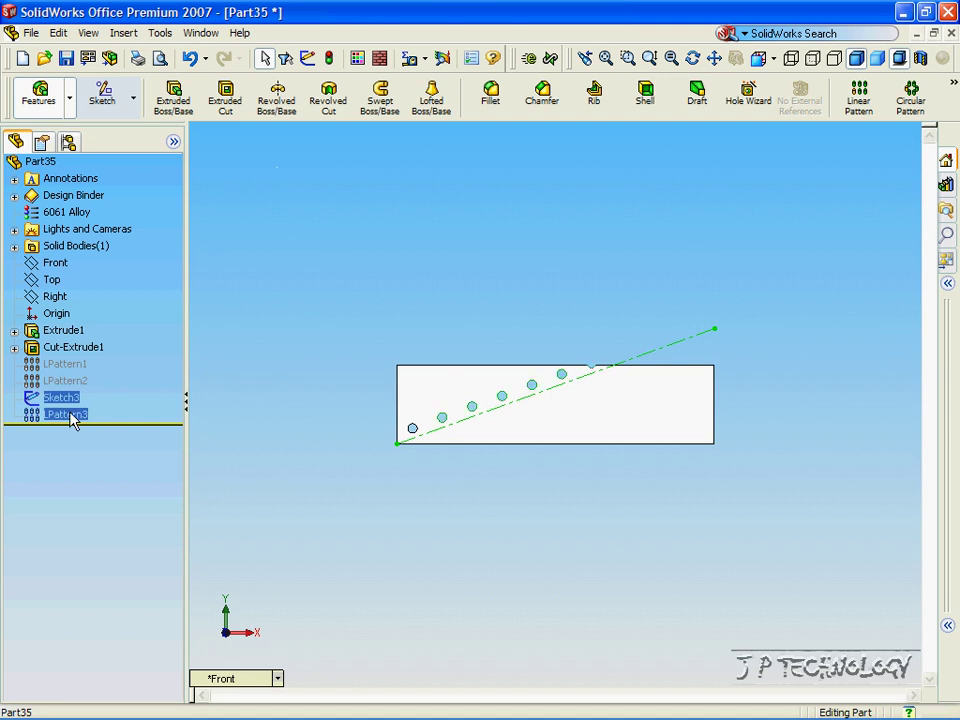
pyautogui.rightClick(64, 414)
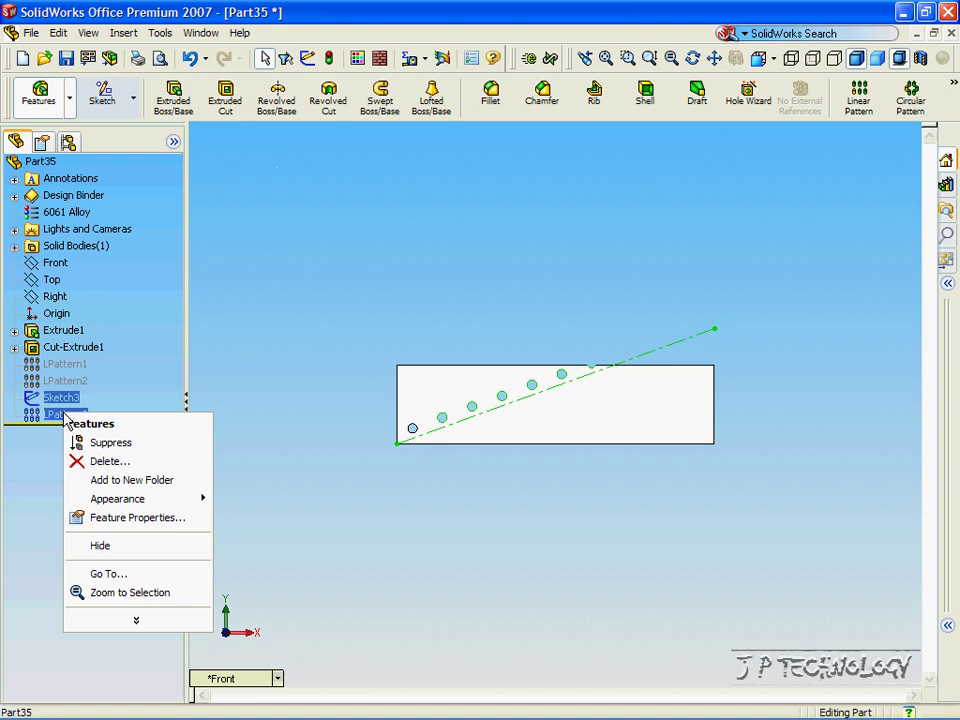
pyautogui.click(105, 462)
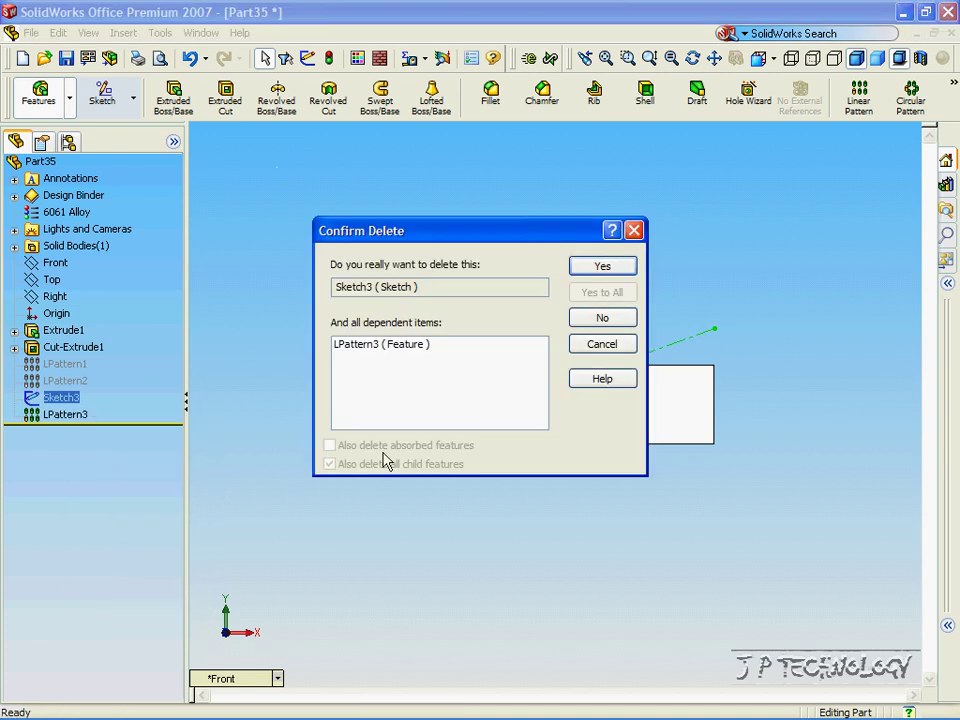
pyautogui.click(598, 266)
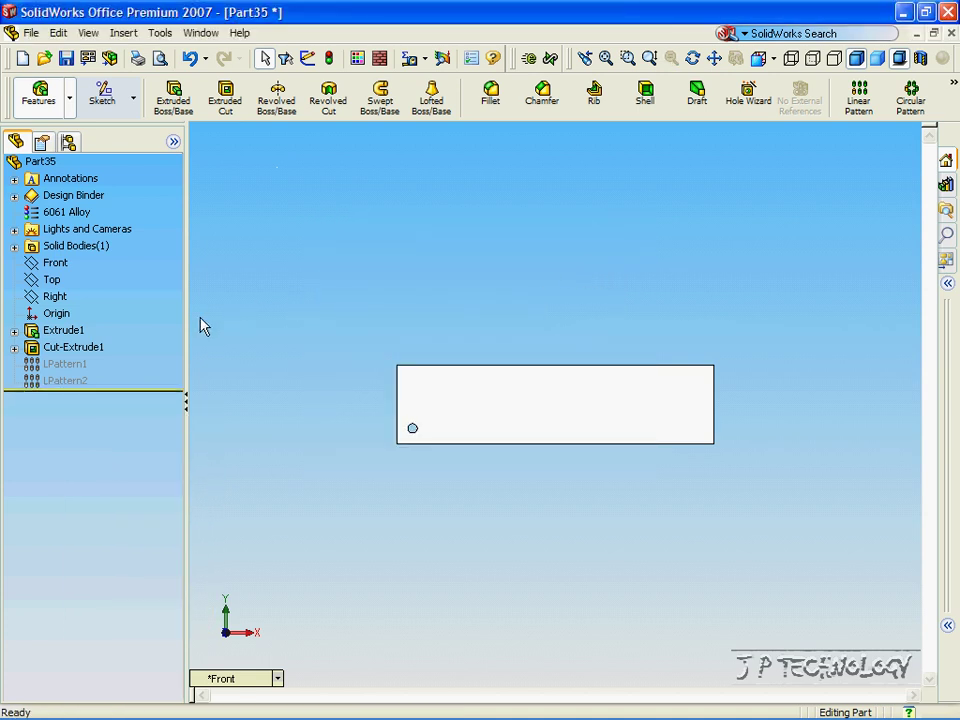
# - Edit Cut-Extrude1's Sketch2 and delete its 3 mm round hole circle
pyautogui.click(412, 431)
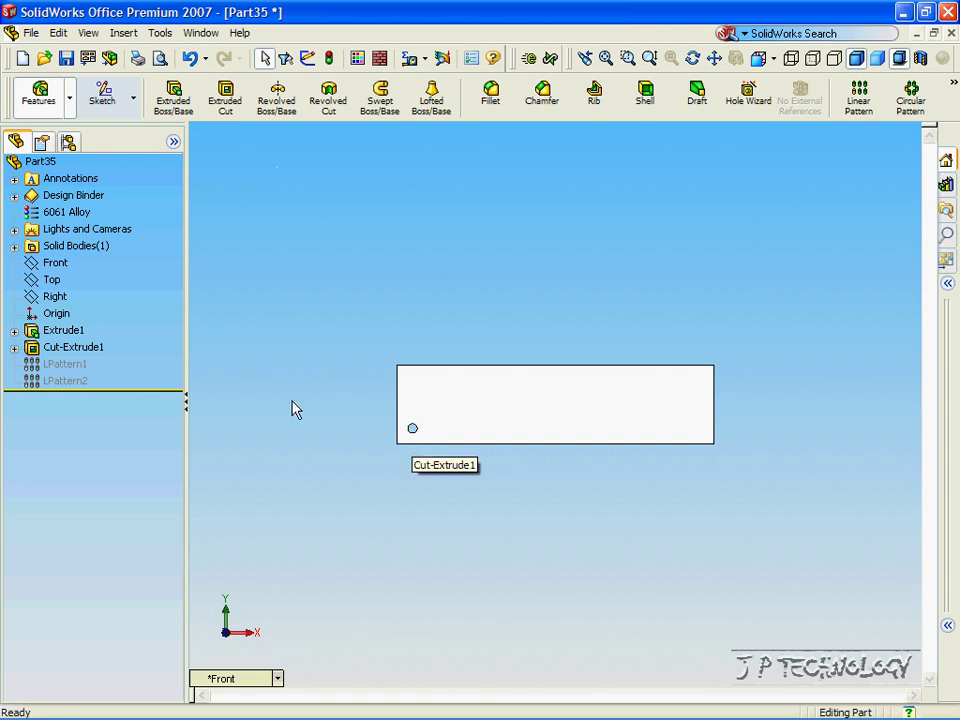
pyautogui.click(14, 348)
pyautogui.click(75, 362)
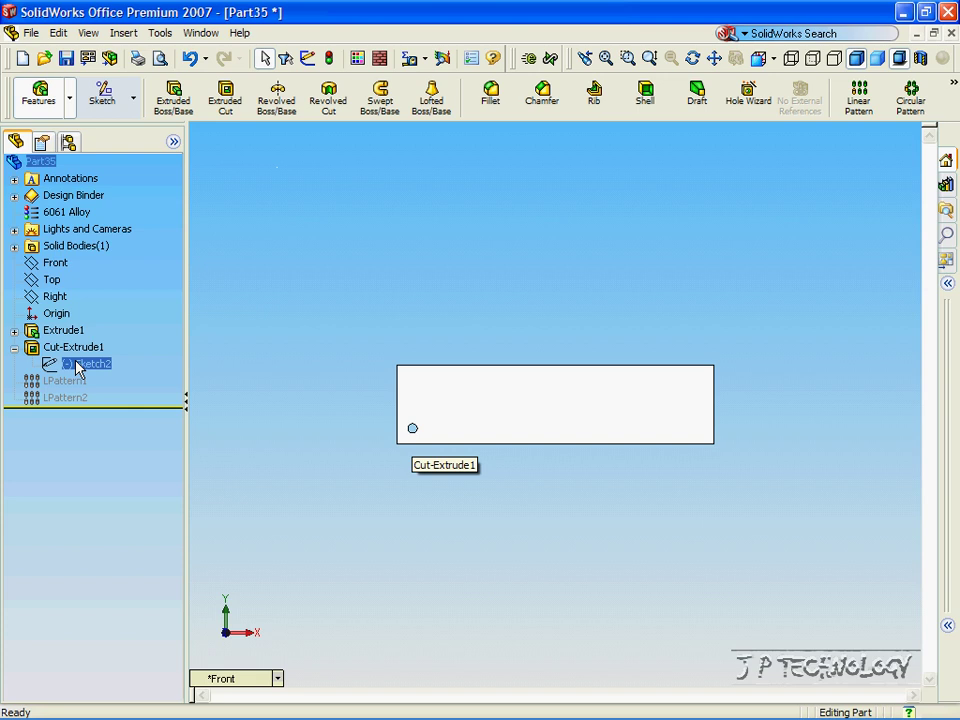
pyautogui.rightClick(76, 362)
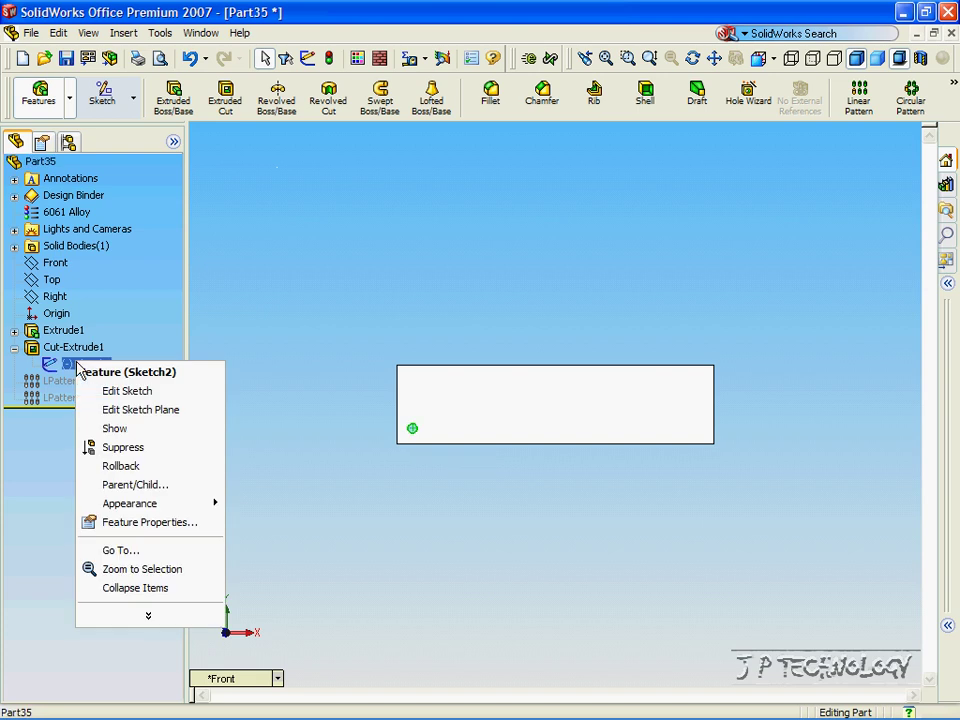
pyautogui.click(105, 391)
pyautogui.scroll(-5, 432, 464)
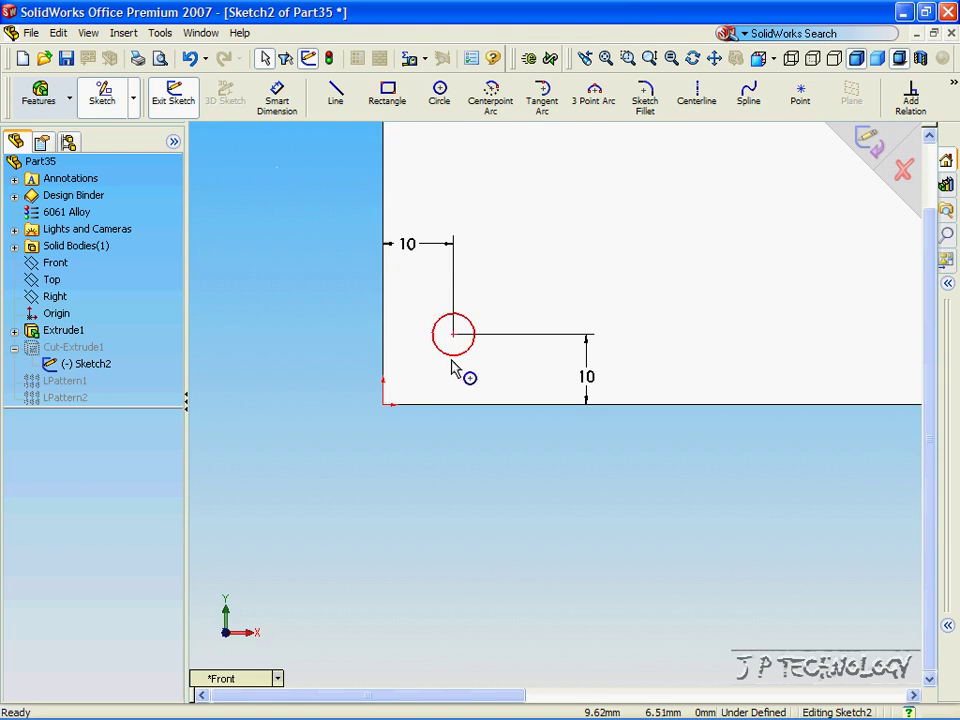
pyautogui.click(446, 357)
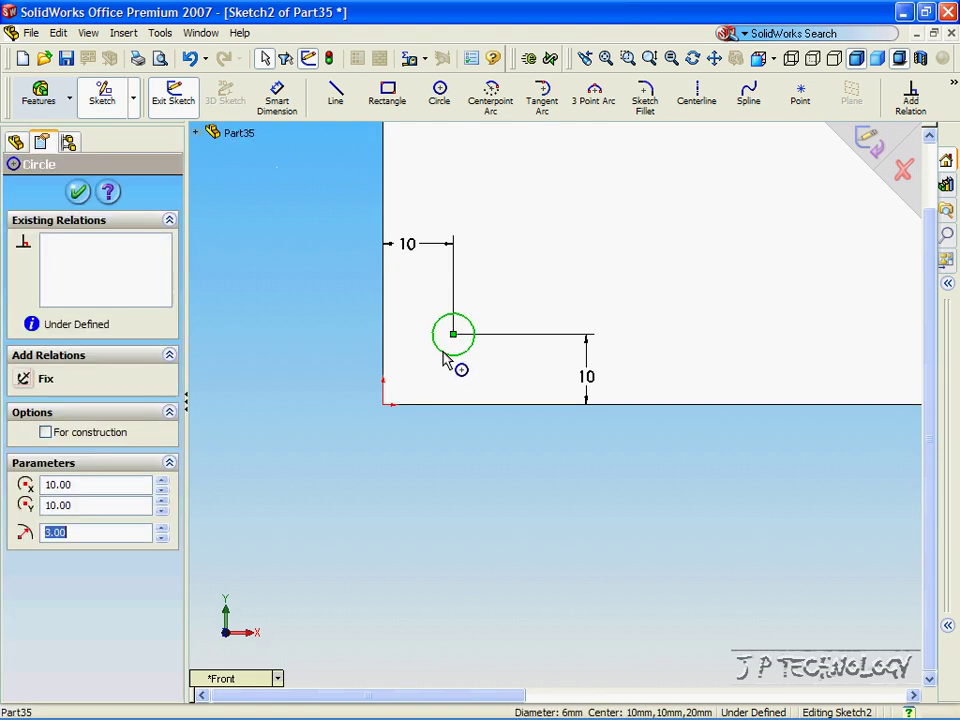
pyautogui.press('Delete')
# - Replace the circle with a rectangle dimensioned 5 × 5 mm near the bar's lower-left corner
pyautogui.click(372, 386)
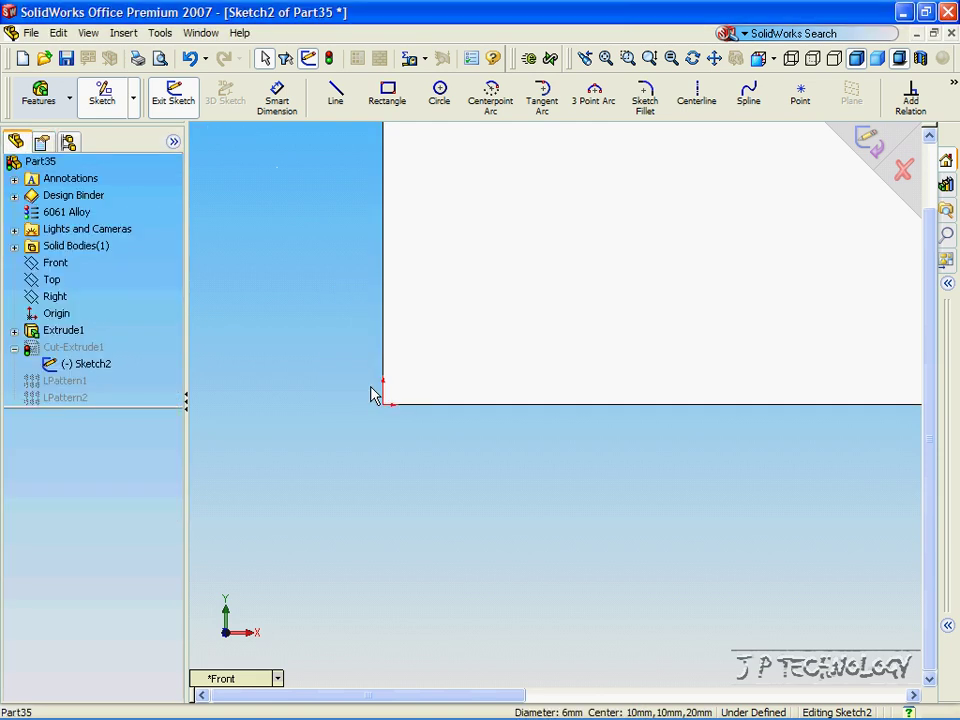
pyautogui.click(387, 97)
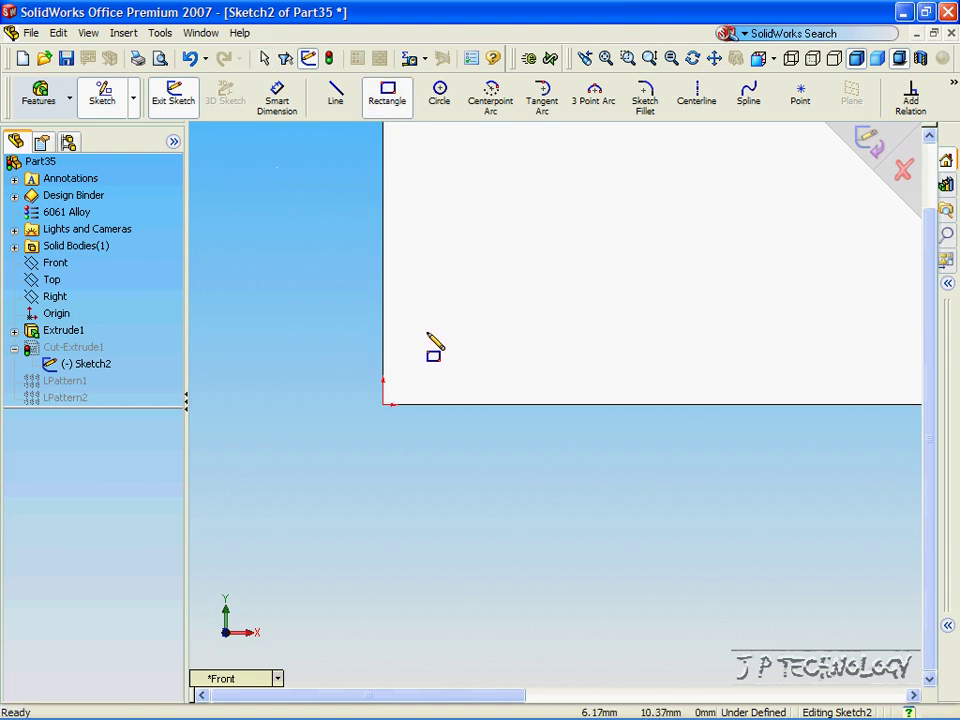
pyautogui.moveTo(427, 333)
pyautogui.mouseDown()
pyautogui.moveTo(491, 336)
pyautogui.moveTo(498, 374)
pyautogui.mouseUp()
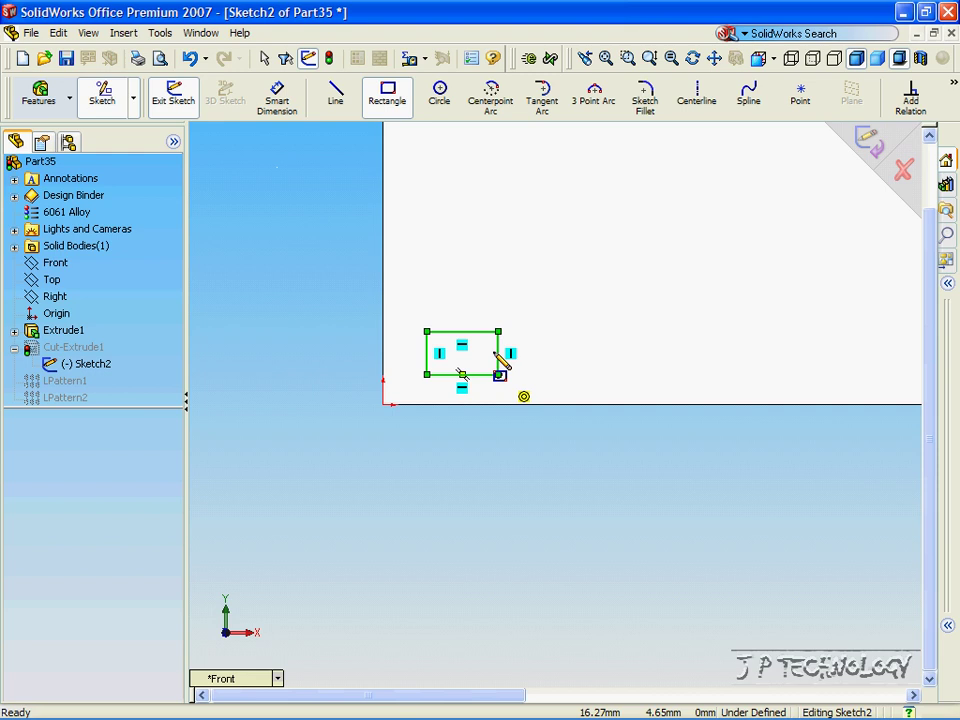
pyautogui.click(278, 100)
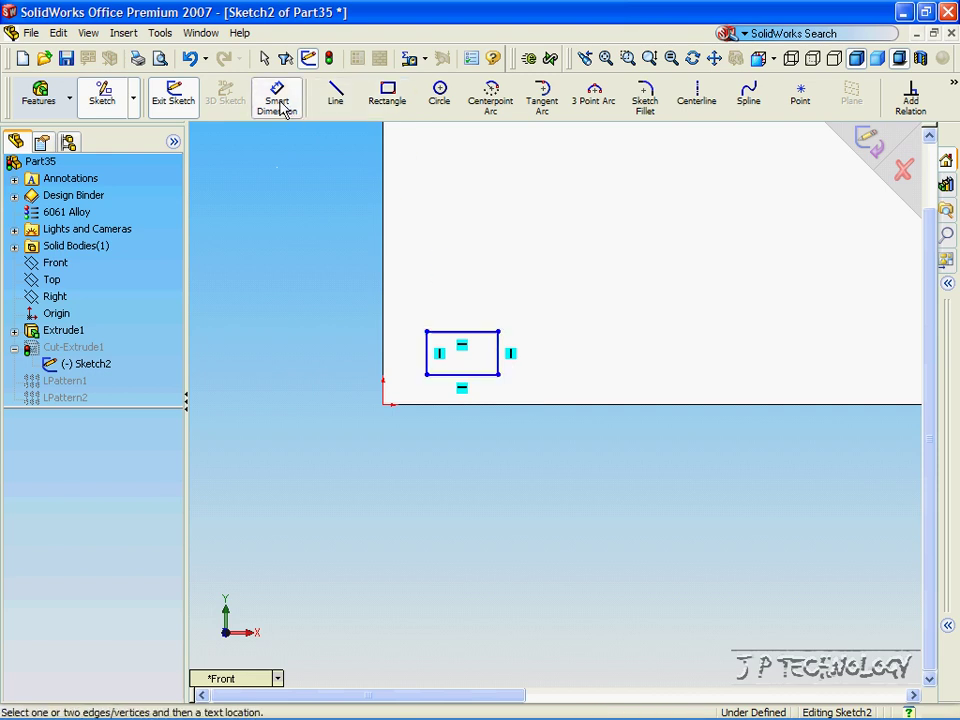
pyautogui.click(426, 350)
pyautogui.click(408, 352)
pyautogui.write('5')
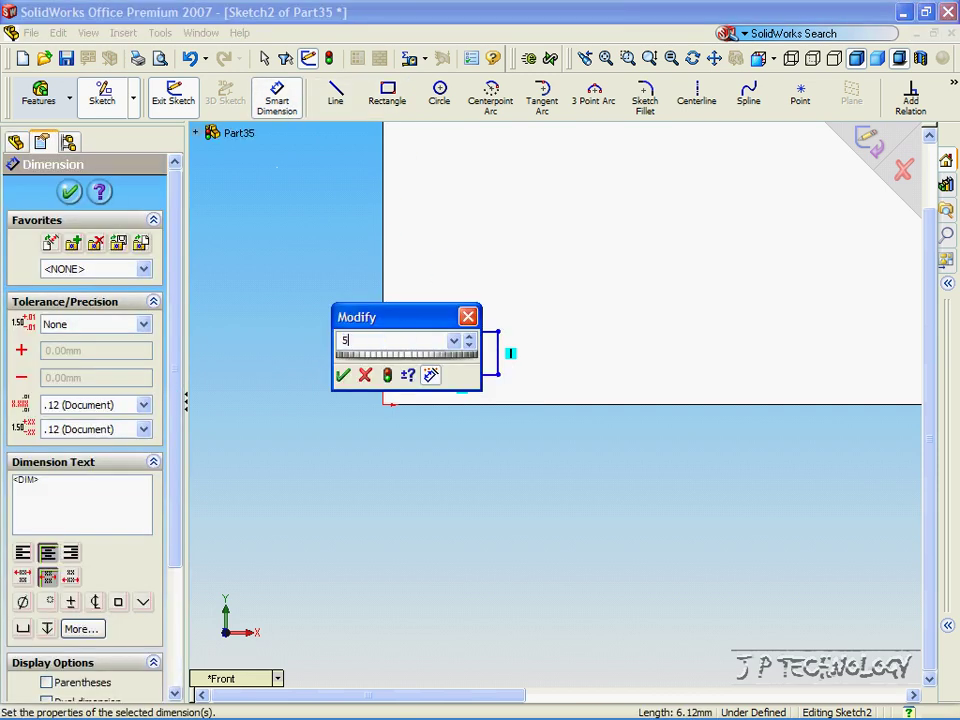
pyautogui.click(342, 375)
pyautogui.click(455, 383)
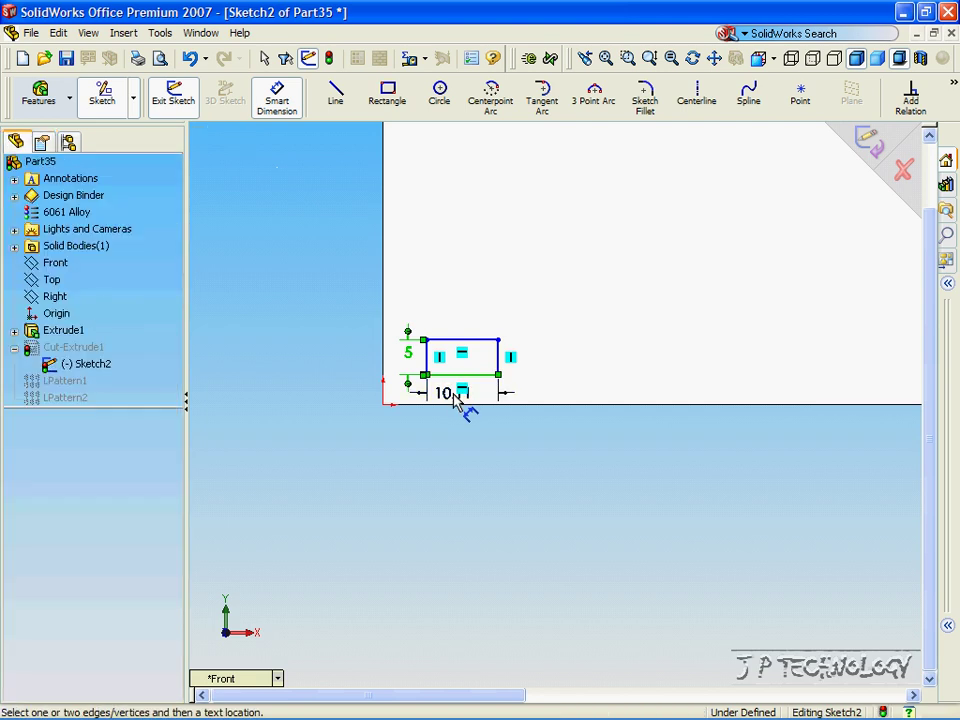
pyautogui.click(459, 402)
pyautogui.write('5')
pyautogui.click(390, 423)
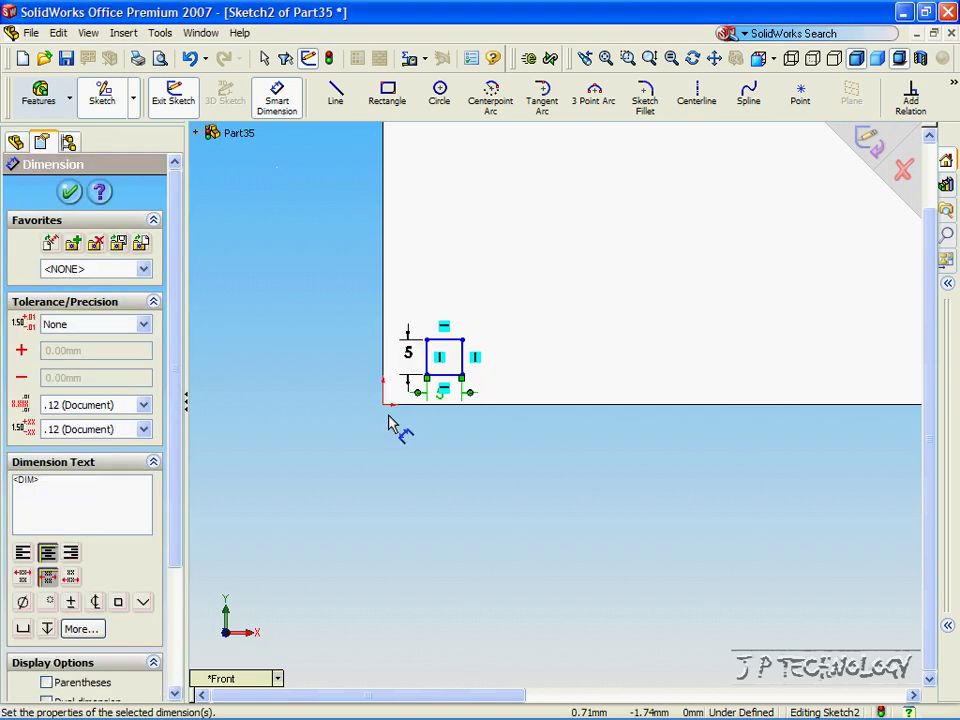
# - Position the square 10 mm from the bar's left edge and 10 mm from its bottom edge
pyautogui.click(427, 377)
pyautogui.click(384, 368)
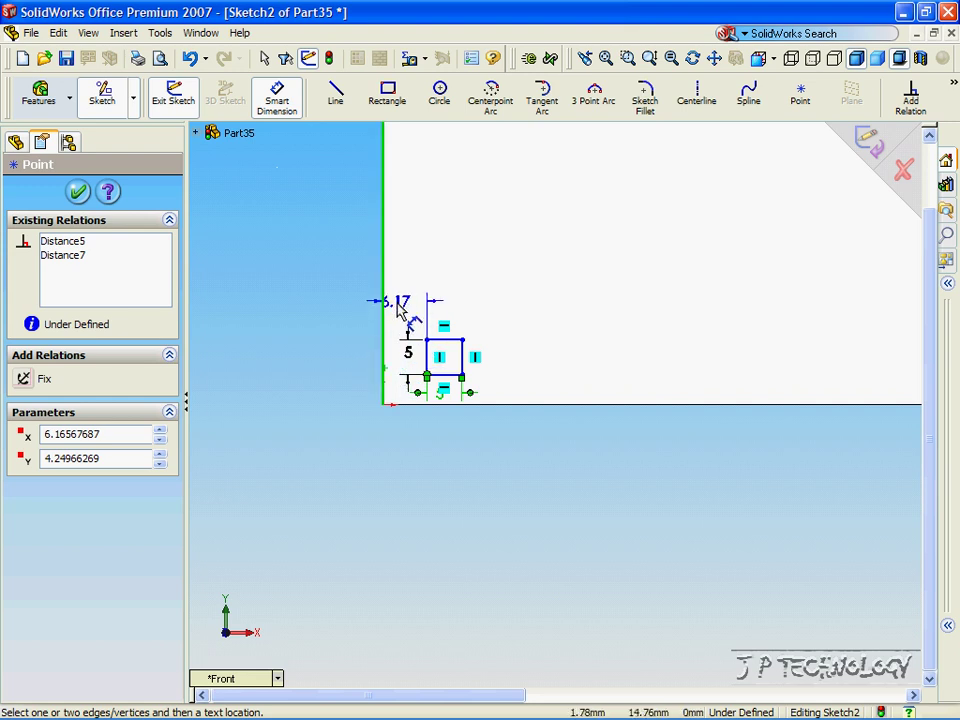
pyautogui.click(394, 300)
pyautogui.write('10')
pyautogui.press('Return')
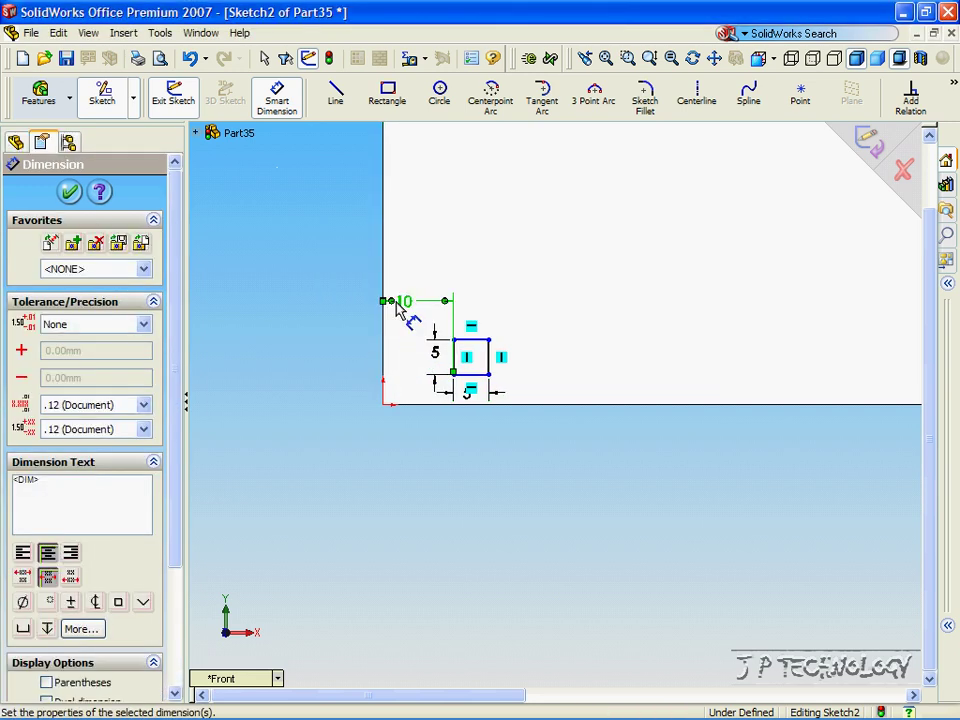
pyautogui.click(466, 396)
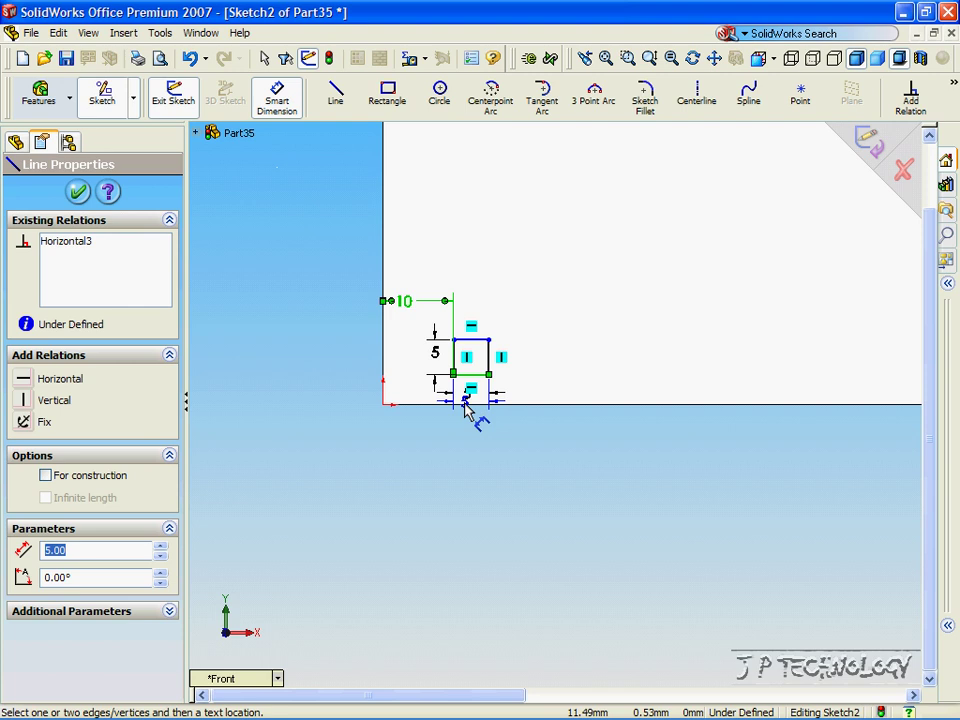
pyautogui.click(540, 398)
pyautogui.write('10')
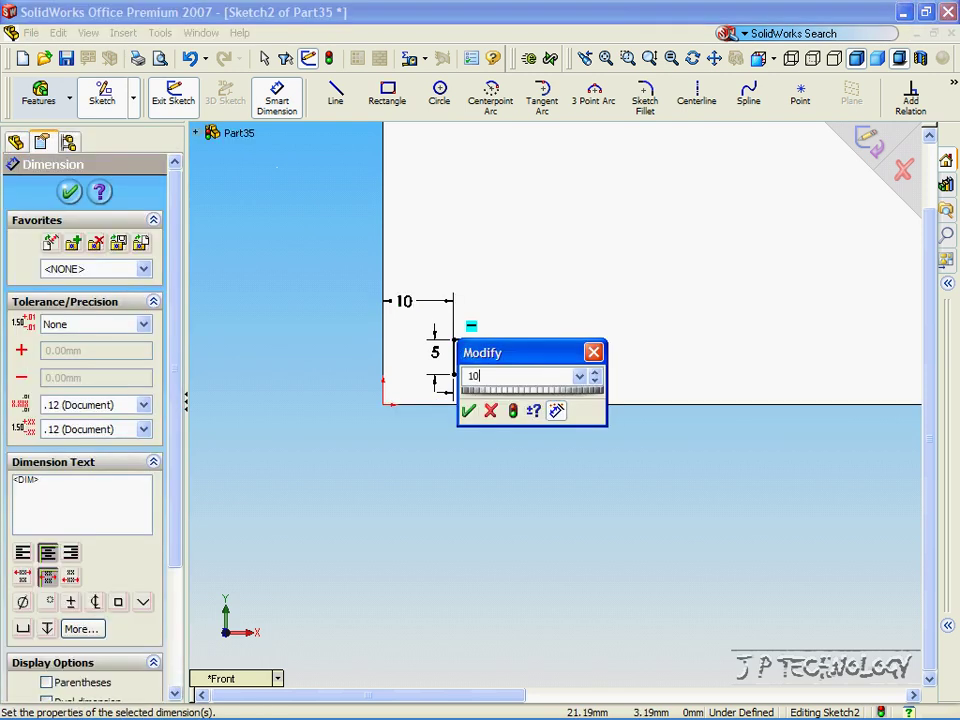
pyautogui.press('Return')
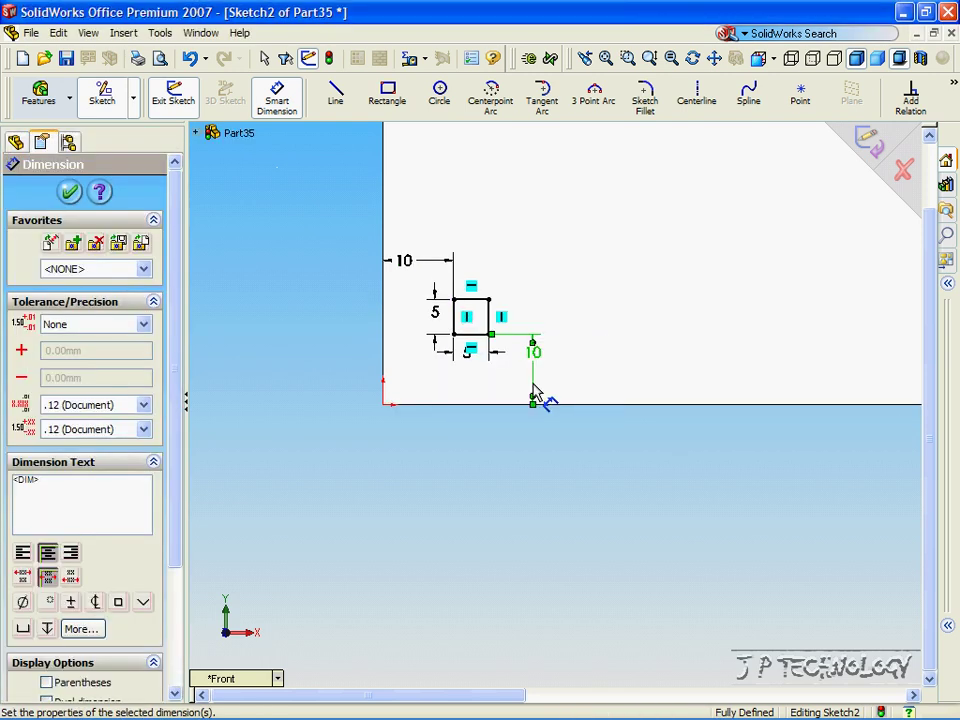
pyautogui.click(69, 191)
# - Exit the sketch to rebuild the square cut, then select both LPattern1 and LPattern2
pyautogui.click(867, 143)
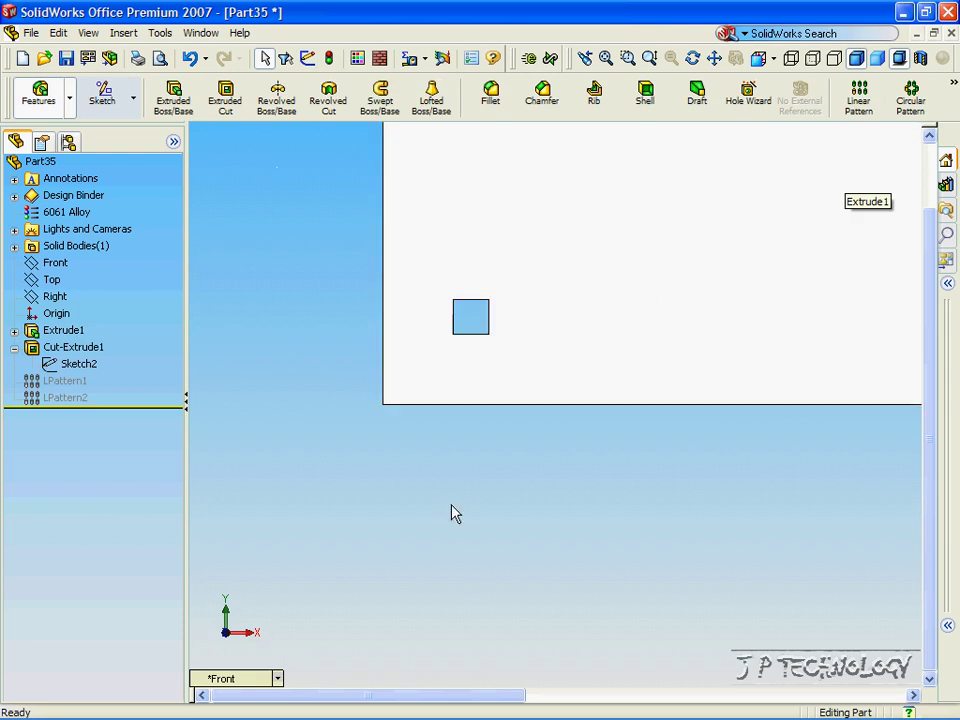
pyautogui.scroll(4, 594, 510)
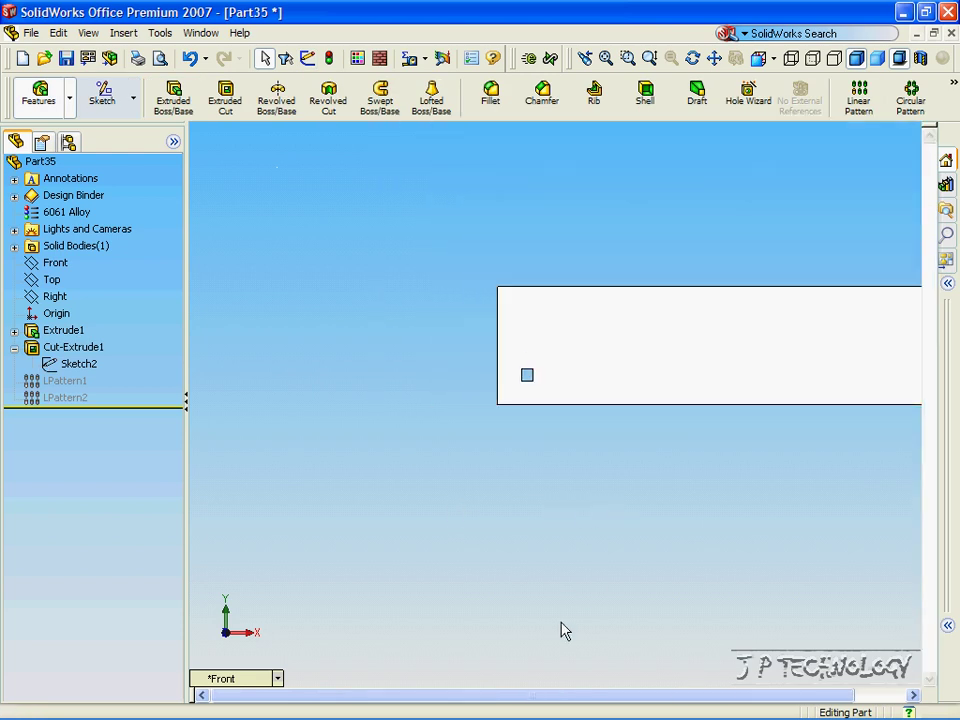
pyautogui.moveTo(639, 695); pyautogui.dragTo(696, 693)
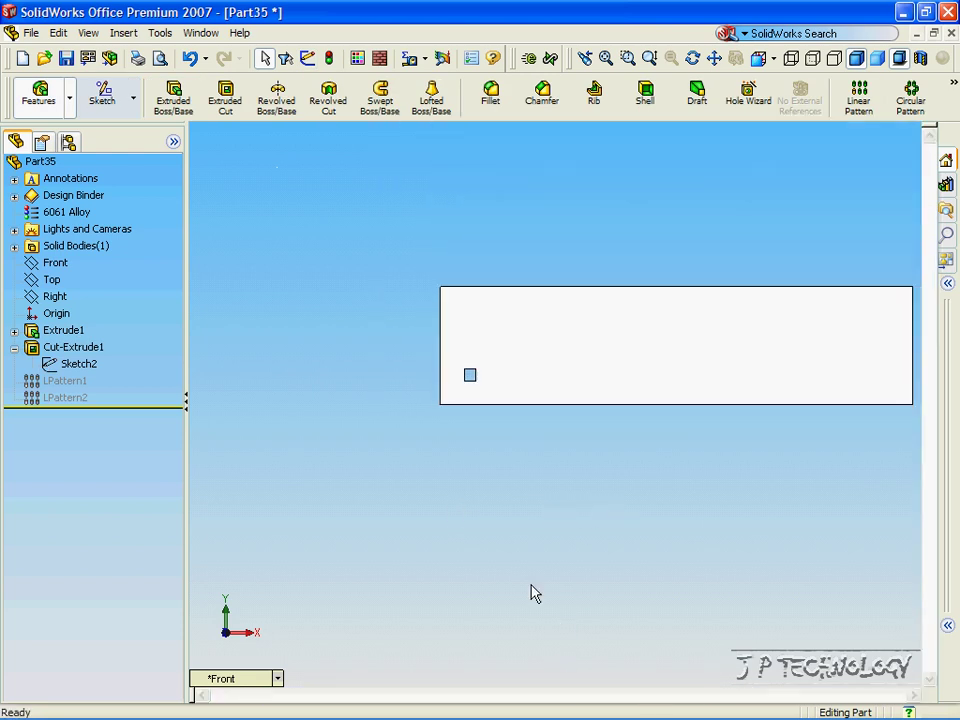
pyautogui.keyDown('ctrl'); pyautogui.click(72, 398); pyautogui.keyUp('ctrl')
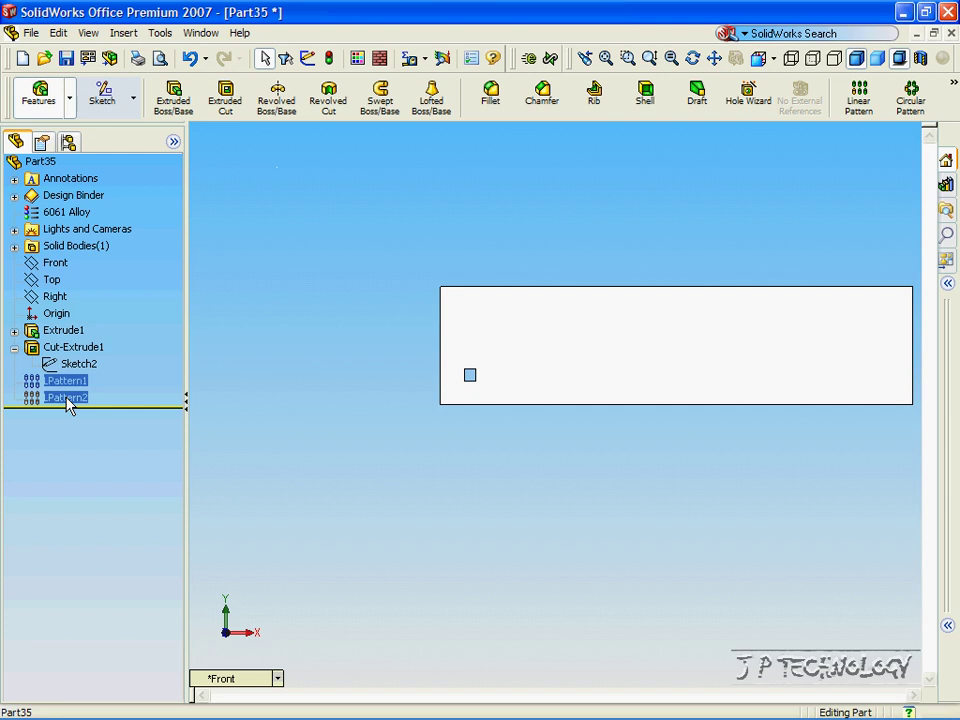
# - Unsuppress LPattern1 and LPattern2, then check the square-hole grid and return to Front view
pyautogui.rightClick(63, 400)
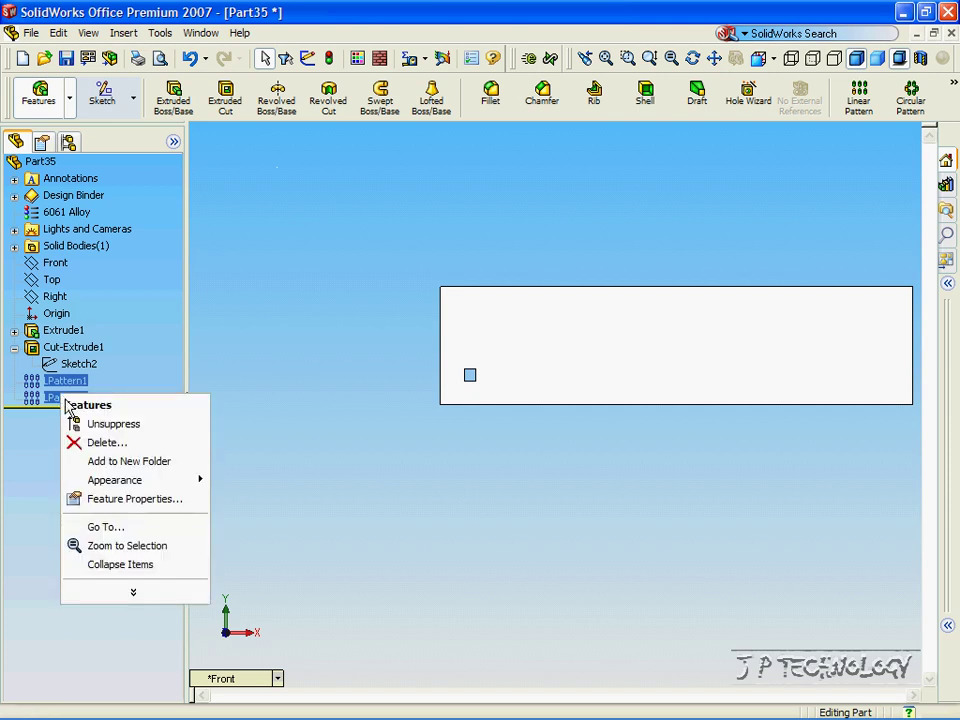
pyautogui.click(134, 422)
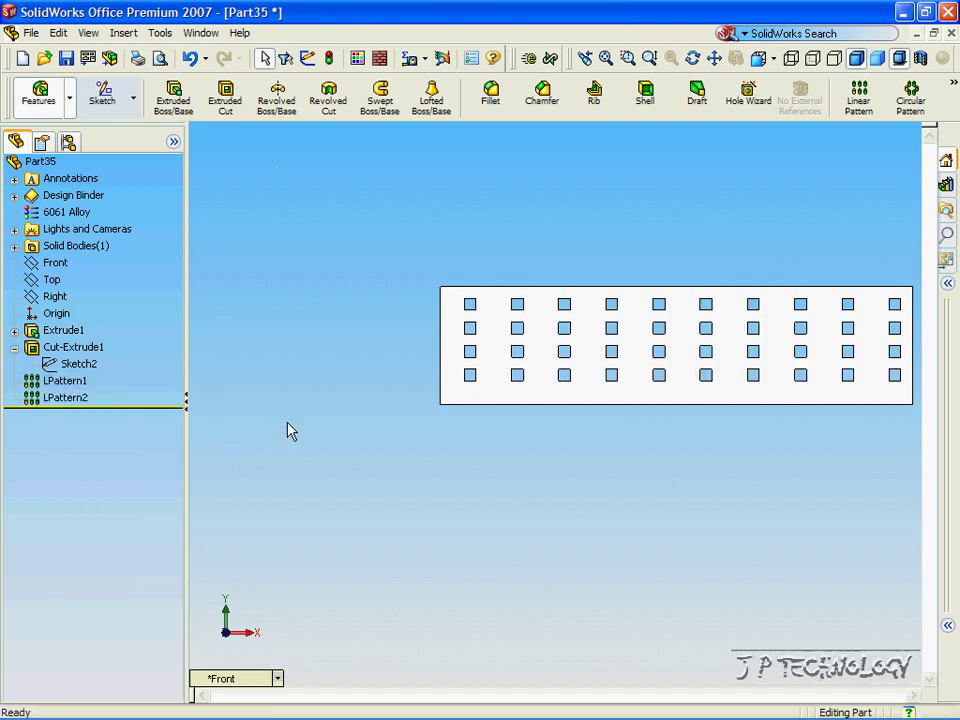
pyautogui.moveTo(298, 422); pyautogui.dragTo(332, 396, button='middle')
pyautogui.hotkey('ctrl', '1')
pyautogui.press('Right')
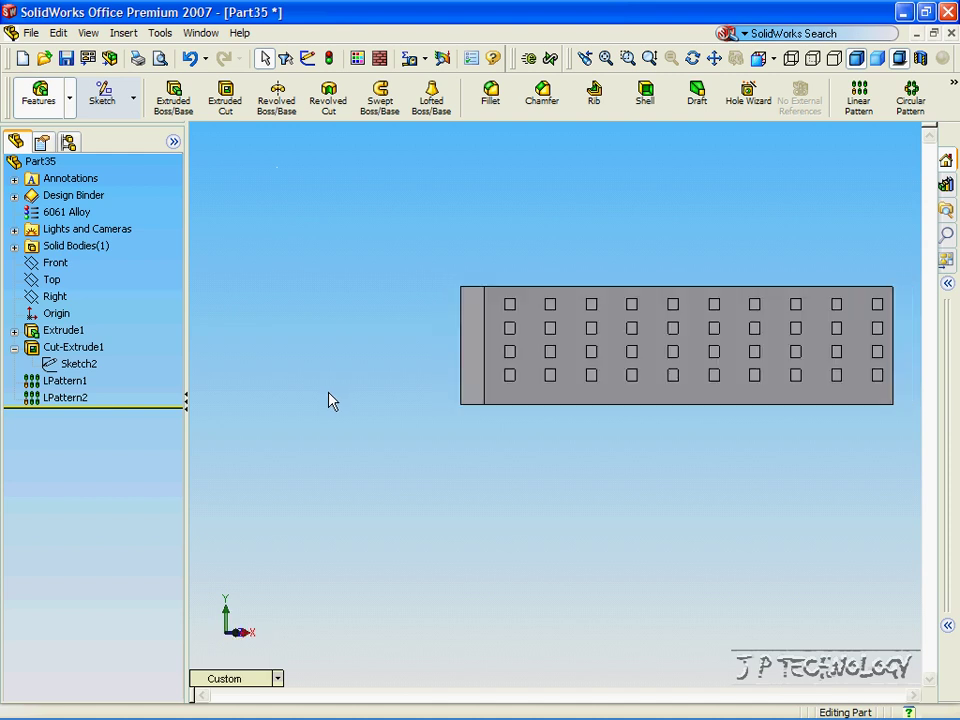
pyautogui.hotkey('ctrl', '1')
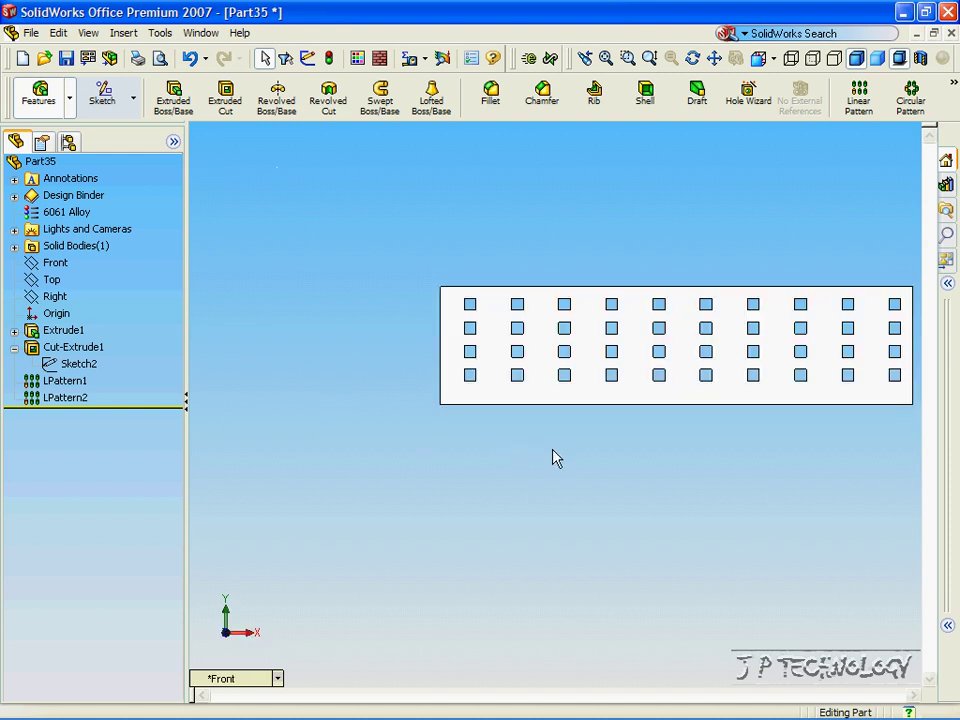